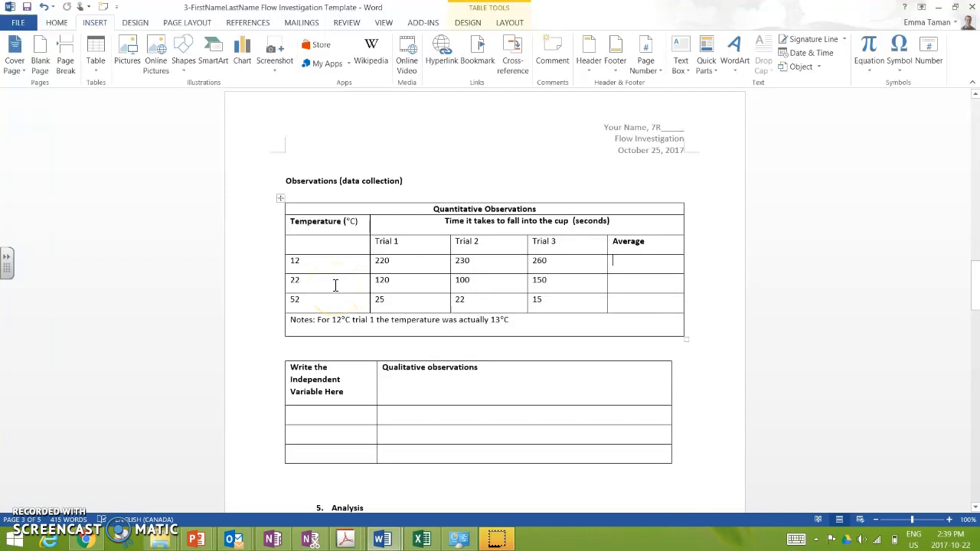
- Fill in the Average column of the Quantitative Observations table with 237, 123 and 16 for 12, 22 and 52 °C
click(365, 240)
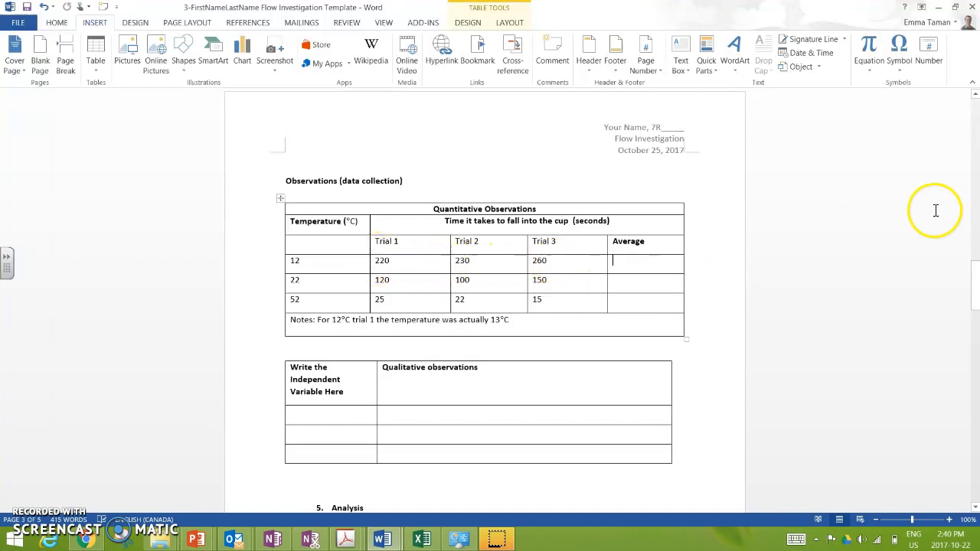
drag(975, 283, 975, 298)
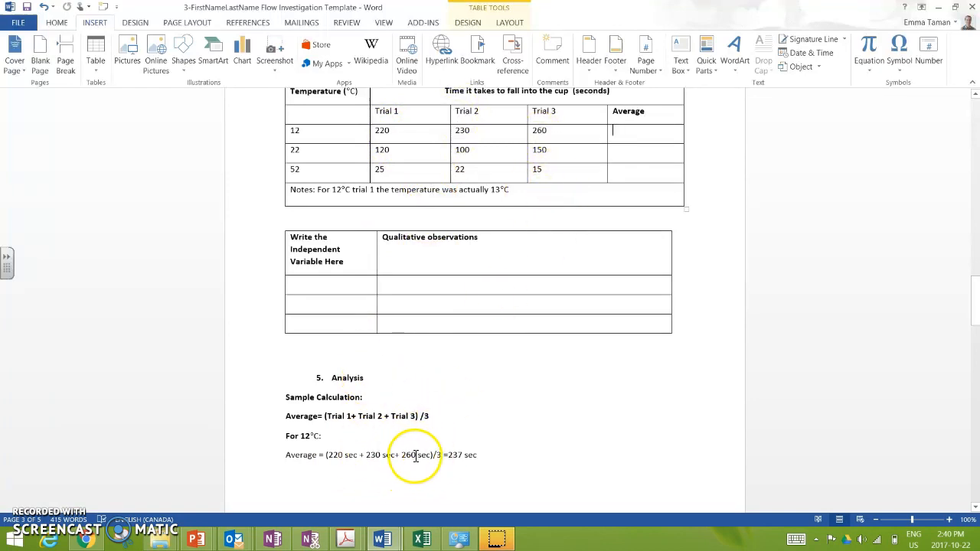
click(470, 455)
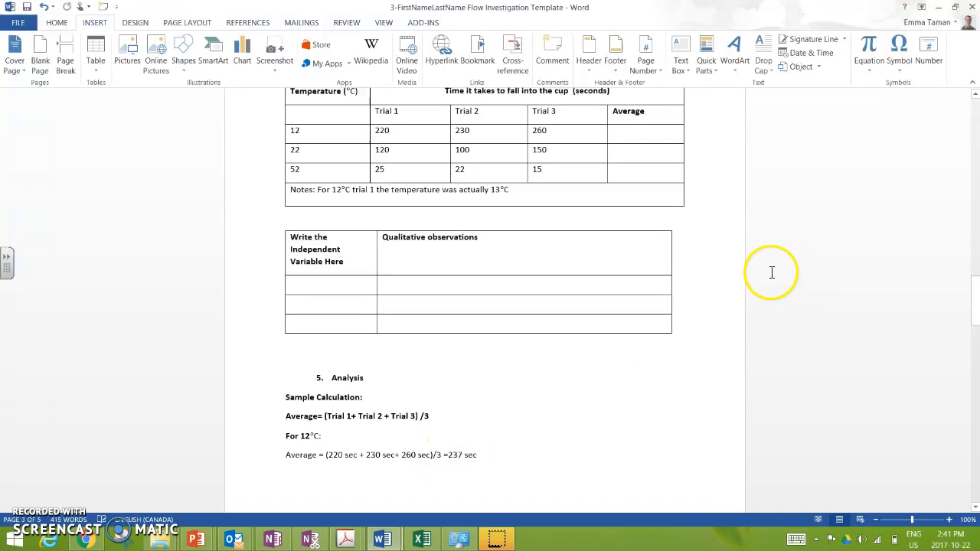
click(633, 132)
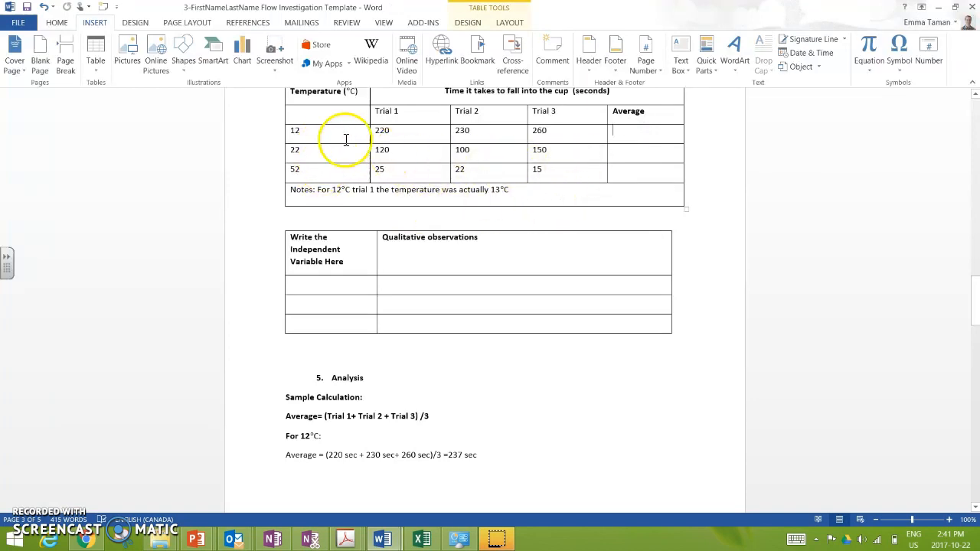
text(237 123 16)
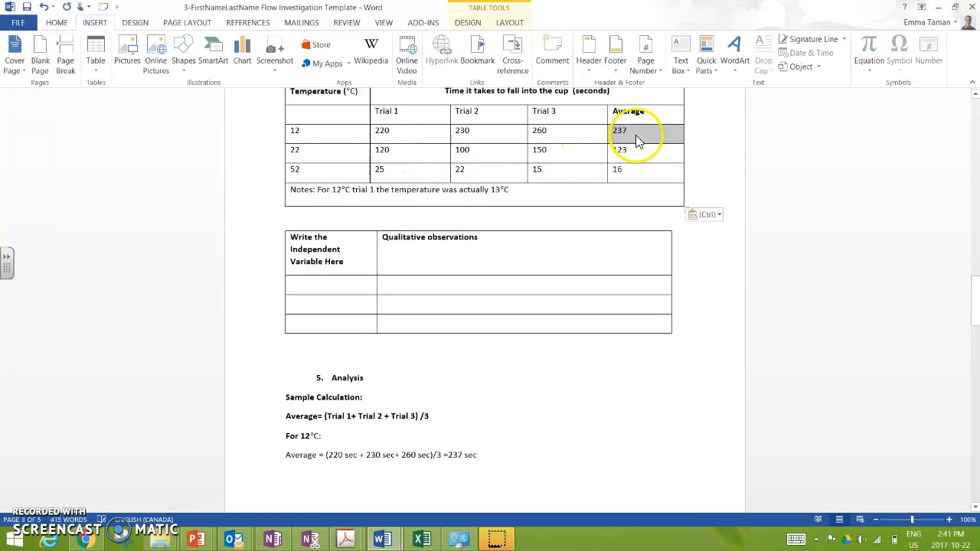
click(632, 150)
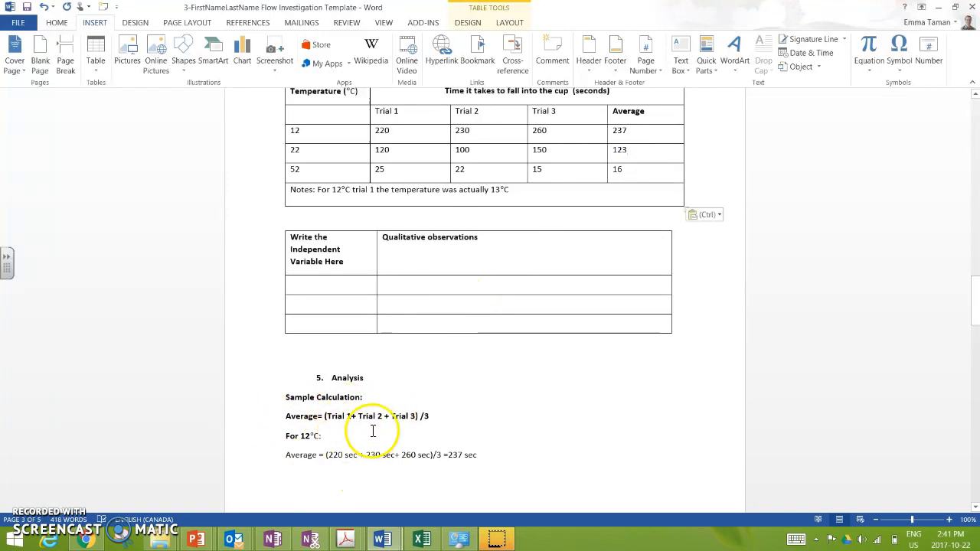
- Fill in the time column of the processed data table with the averages 237, 123 and 16
click(976, 299)
drag(976, 299, 976, 289)
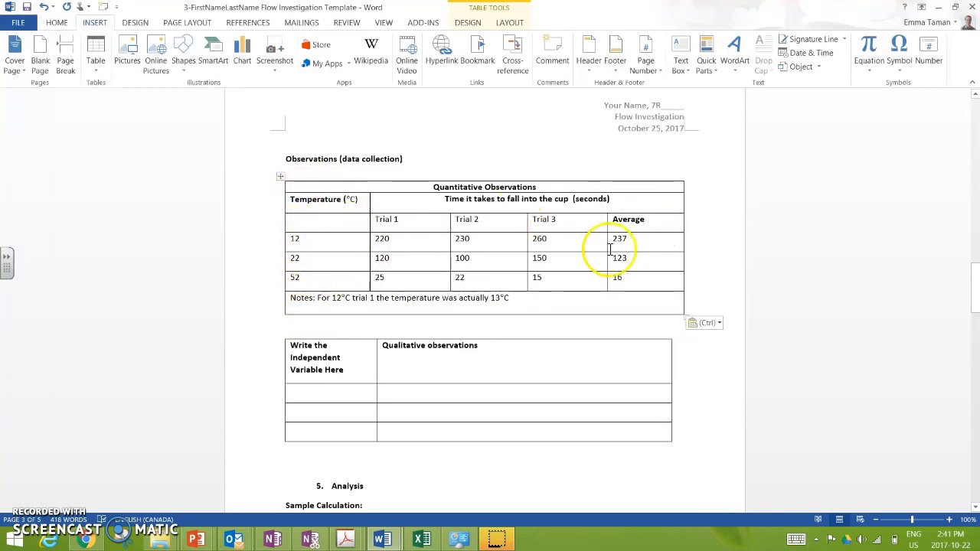
drag(977, 306, 976, 383)
click(383, 241)
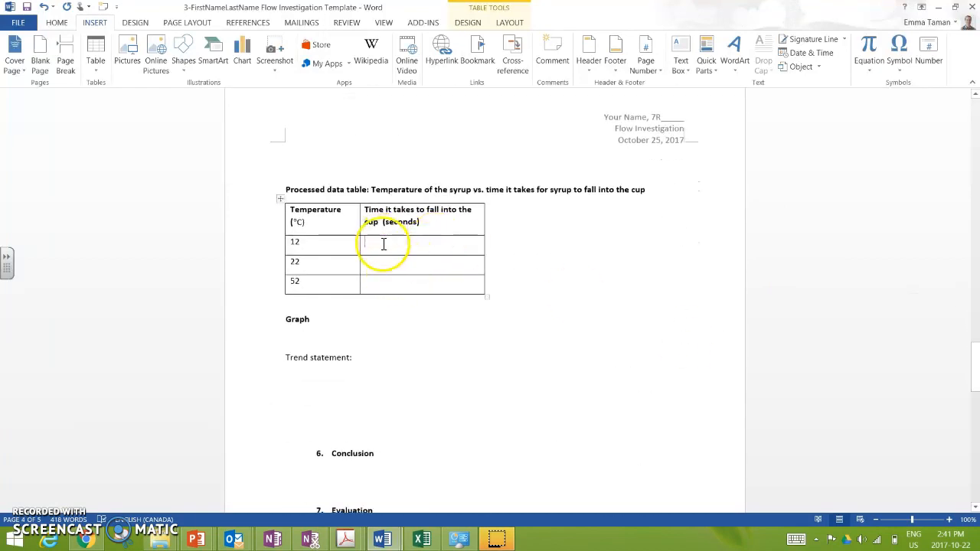
text(237 123 16)
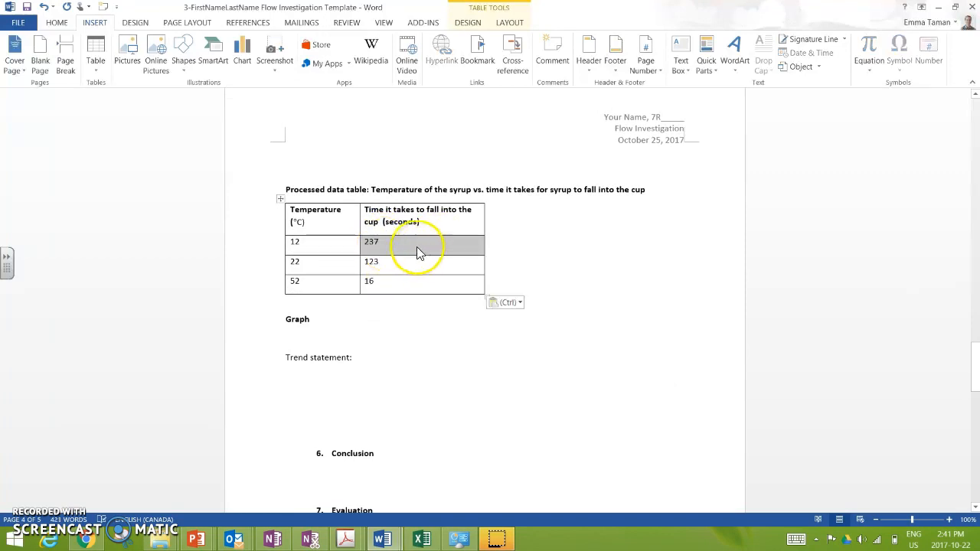
click(421, 241)
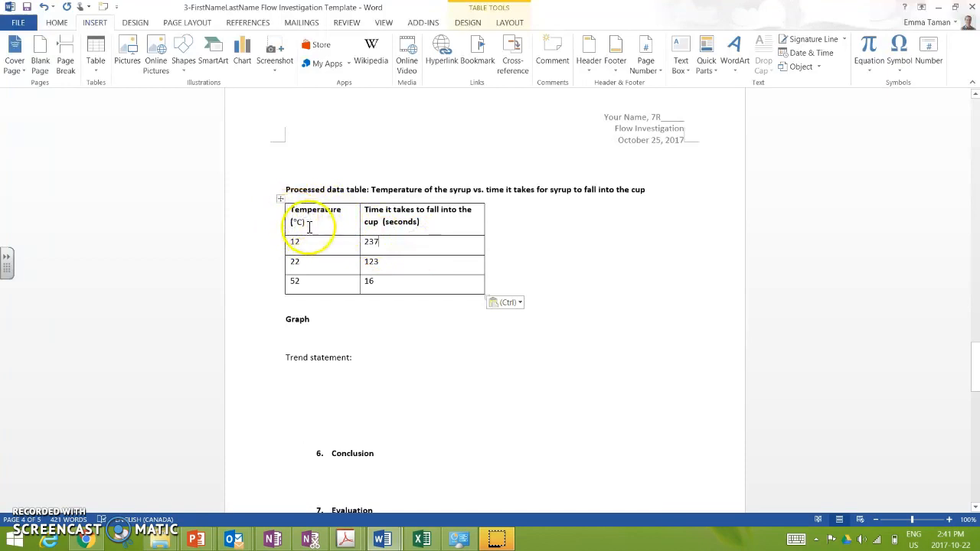
- Copy the entire processed data table, including its Temperature and Time header cells
click(383, 215)
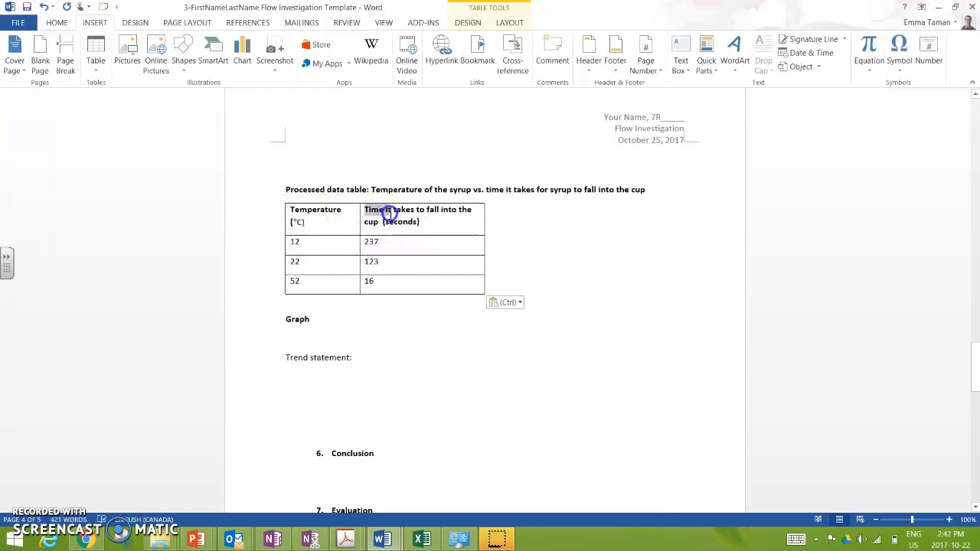
drag(389, 215, 387, 221)
click(385, 223)
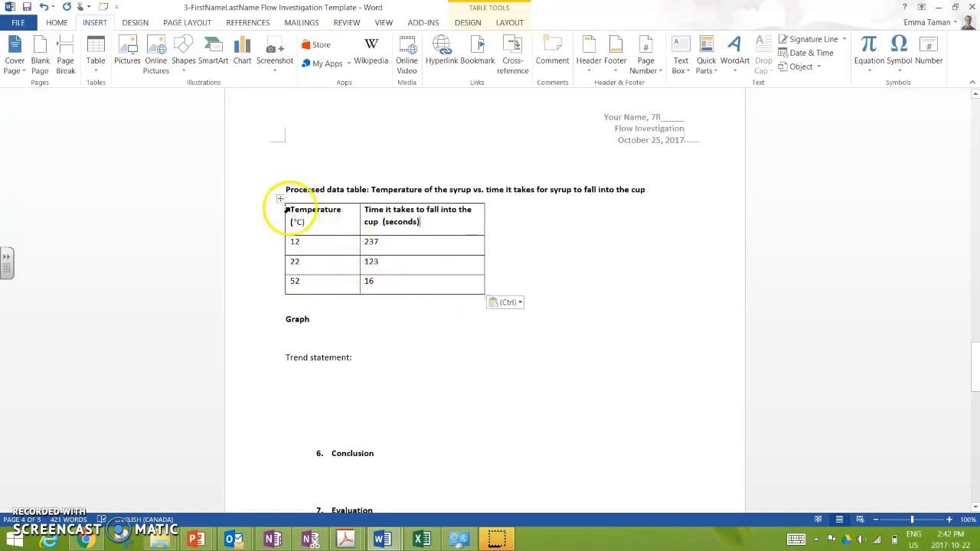
drag(292, 211, 383, 278)
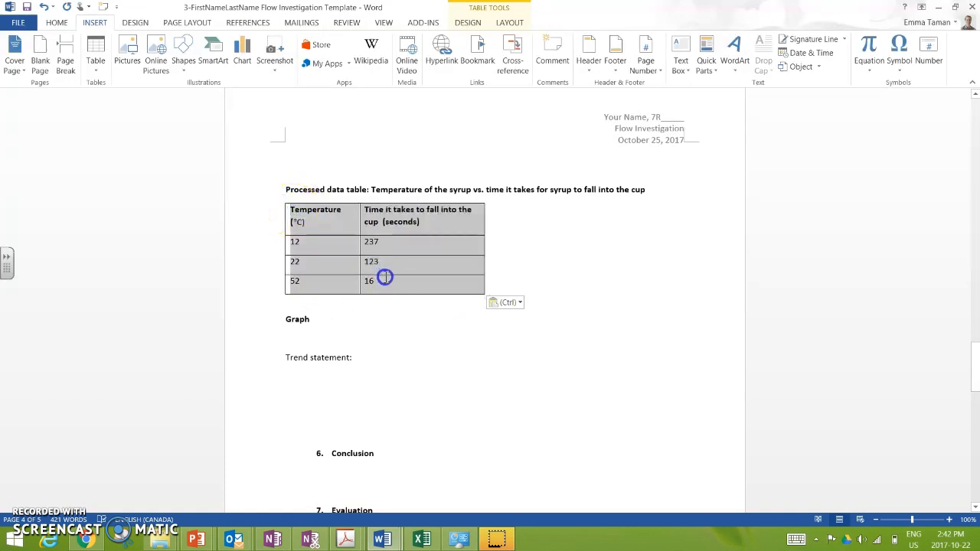
click(345, 248)
click(360, 270)
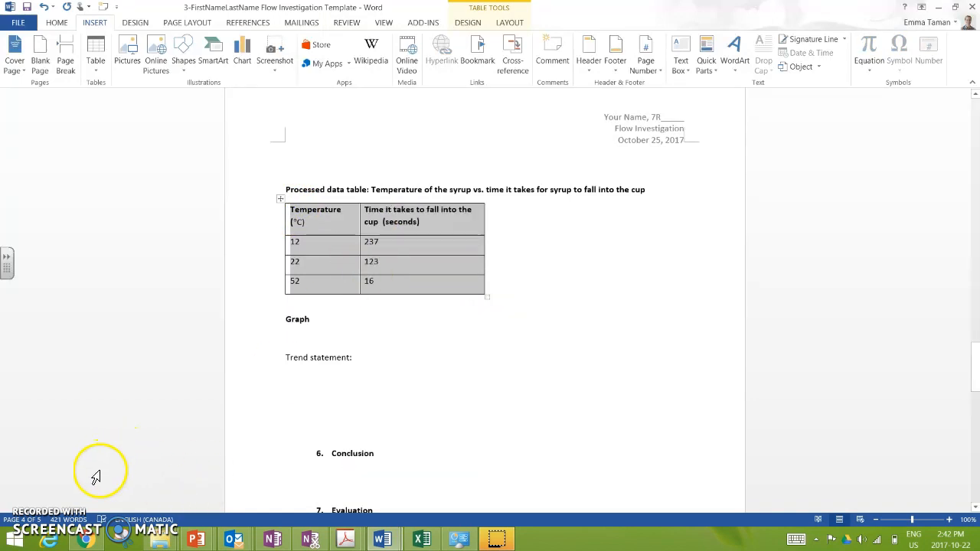
- Switch to Chrome, search for "google sheets" in a new tab and open Google Sheets from its product page
click(86, 540)
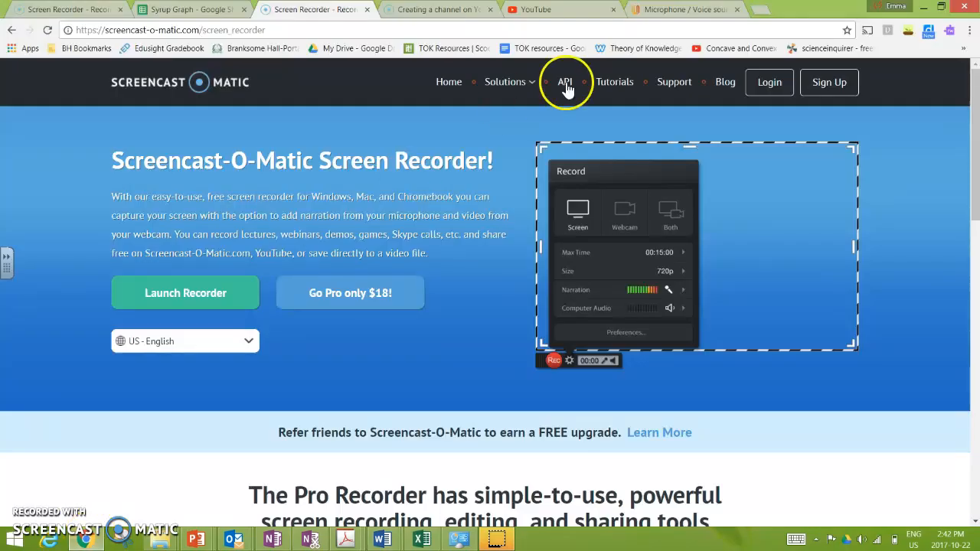
click(764, 11)
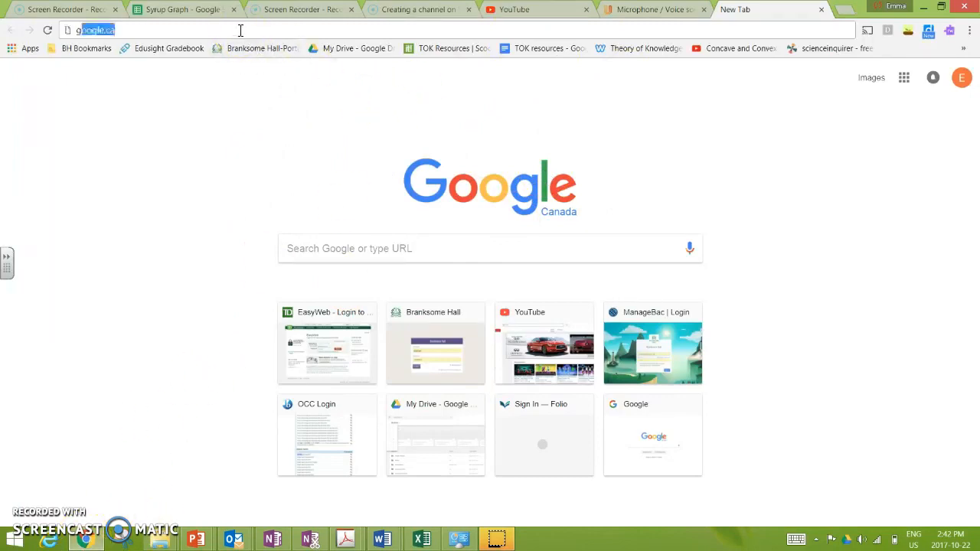
text(google sheets)
key(Return)
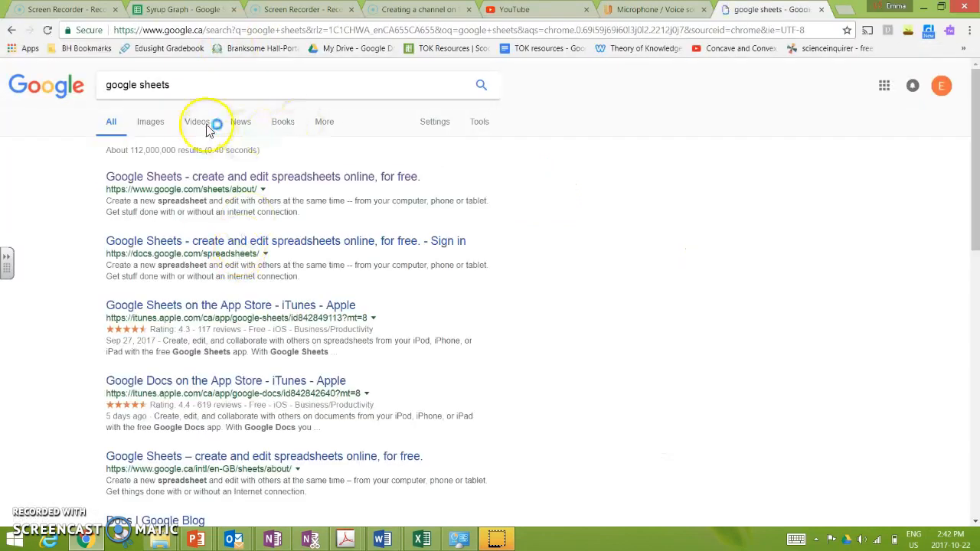
click(207, 177)
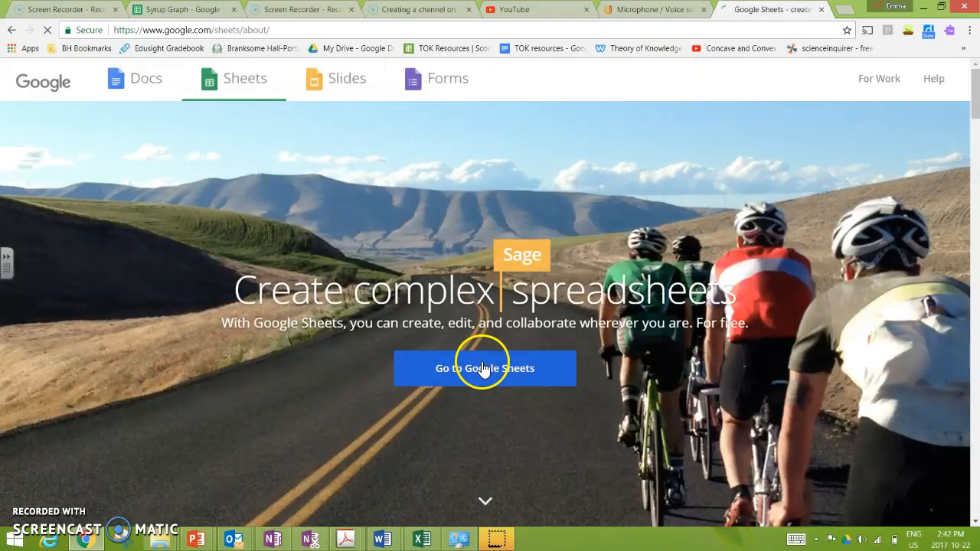
click(483, 368)
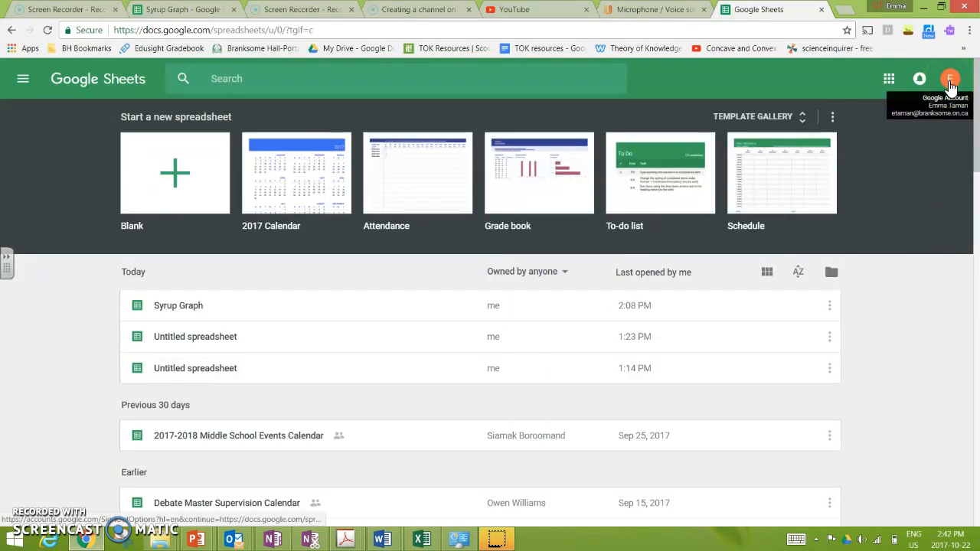
- Check the signed-in account, then create a blank spreadsheet named Syrup Lab Graph
click(951, 81)
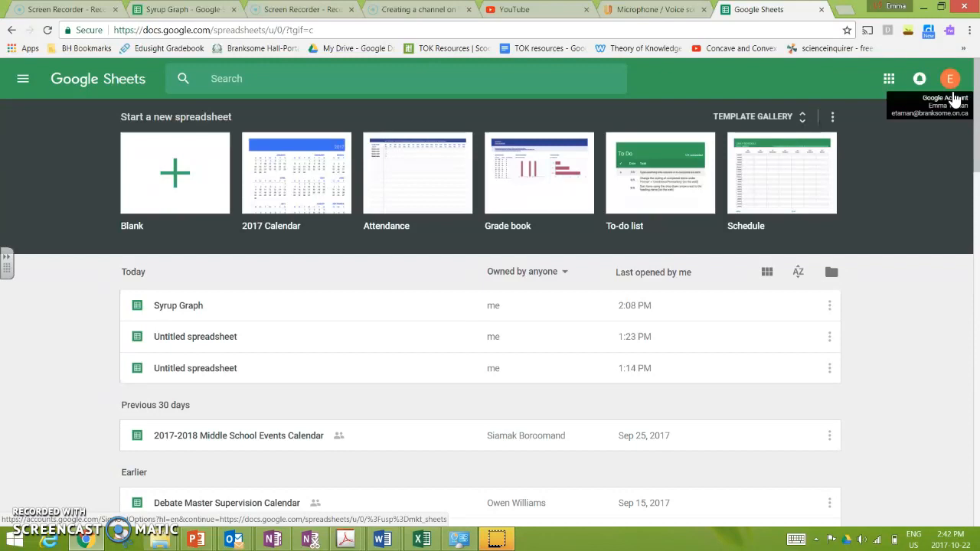
click(191, 181)
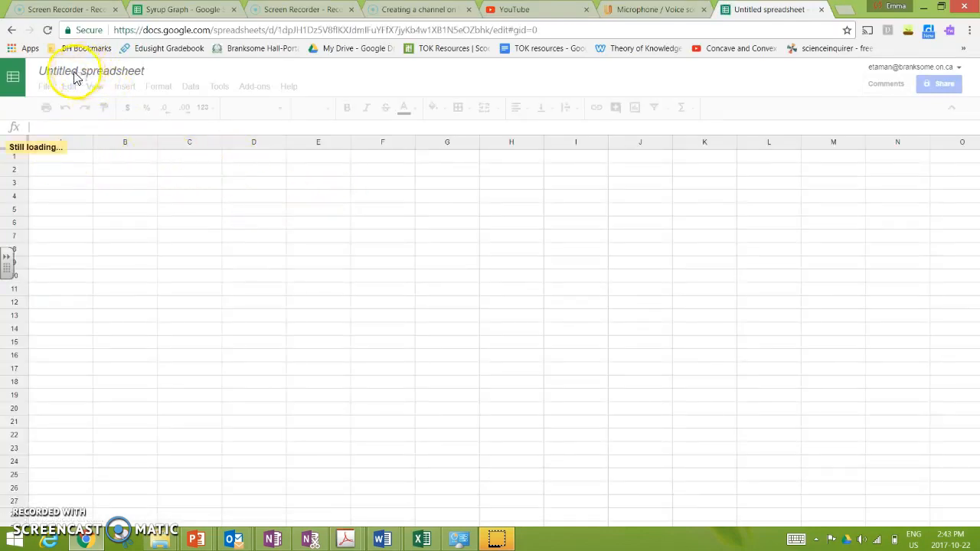
click(120, 73)
text(Syrup La)
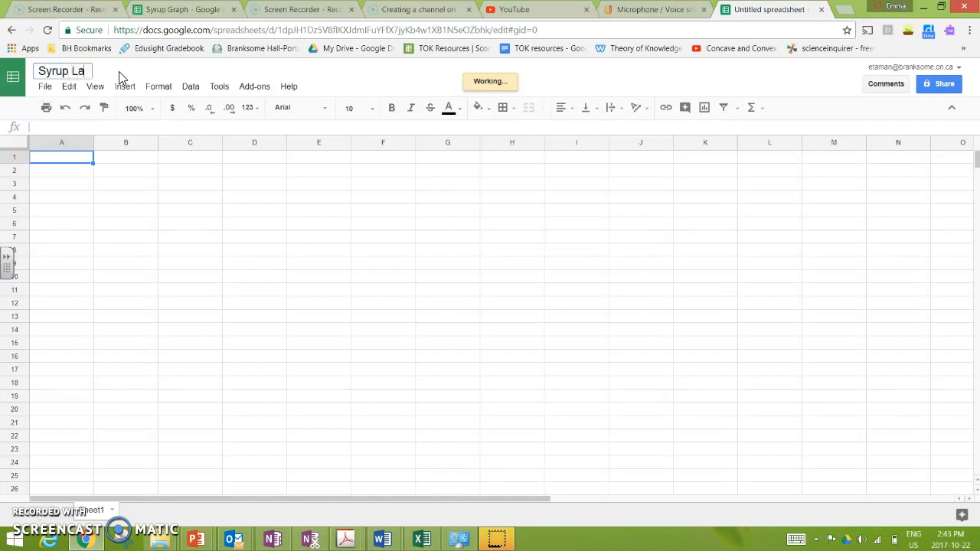
text(b Graph)
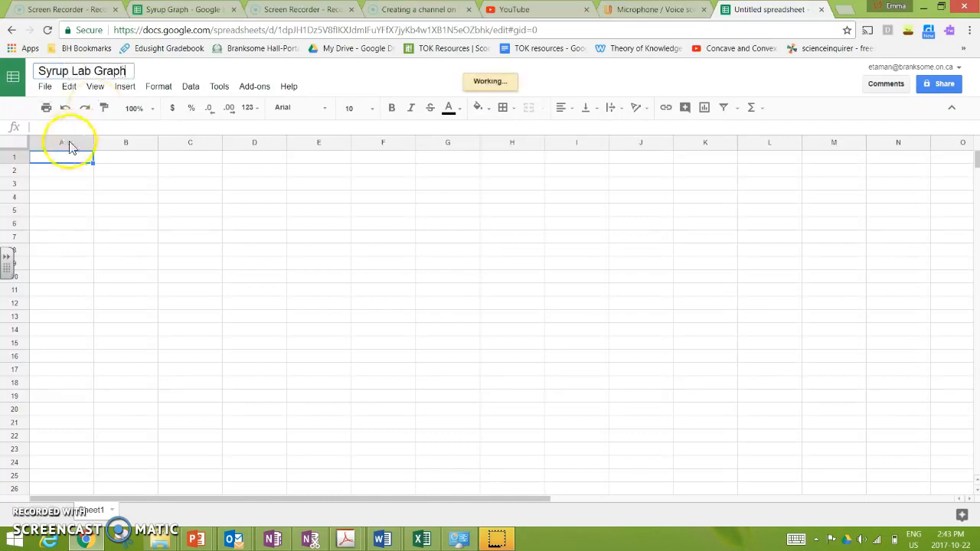
- Paste the copied temperature and time table into the spreadsheet starting at cell A1
click(54, 165)
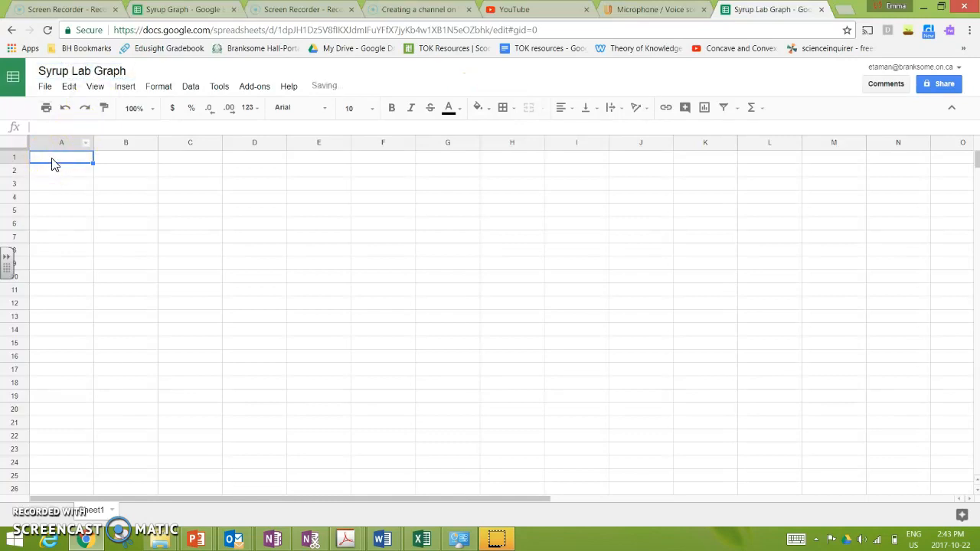
right_click(54, 165)
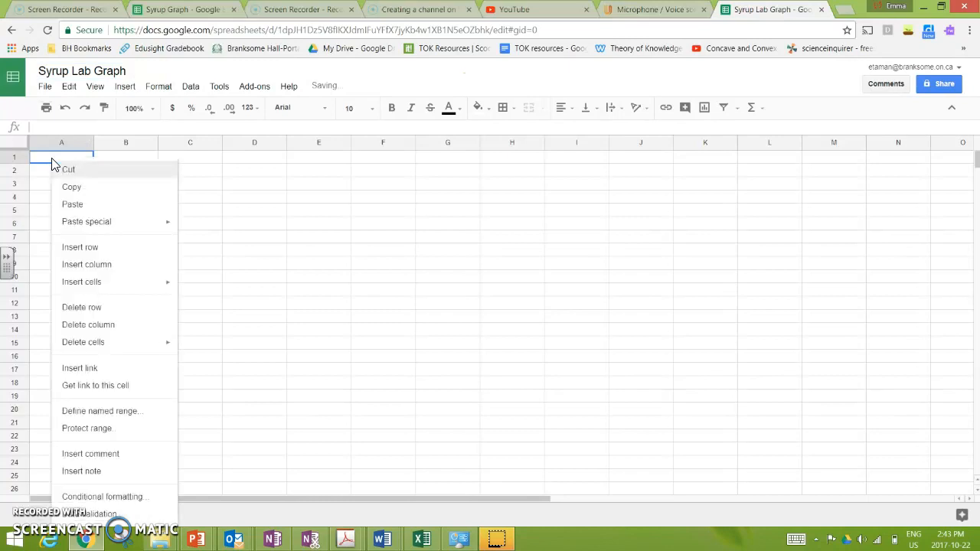
click(68, 205)
click(64, 199)
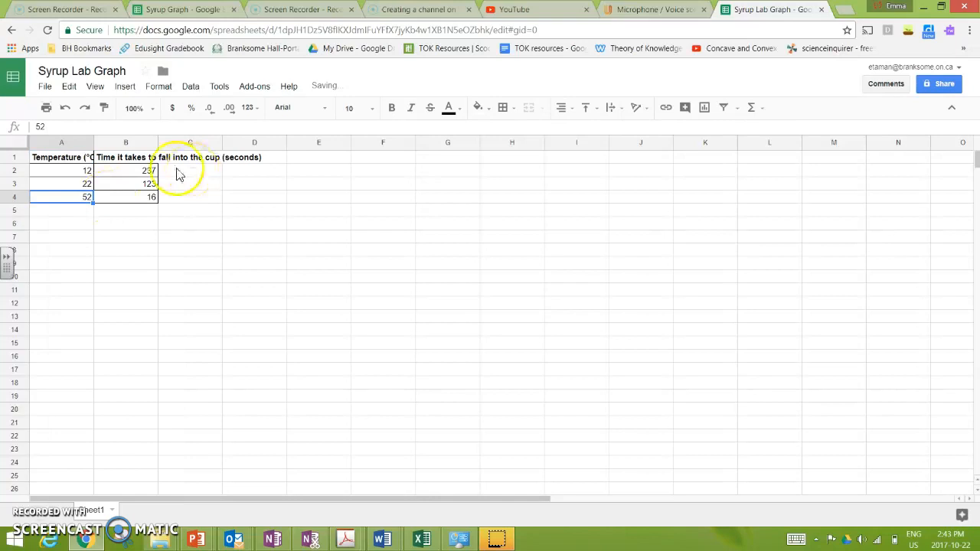
- Insert a chart based on the temperature and time data in A1:B4, headers included
click(79, 159)
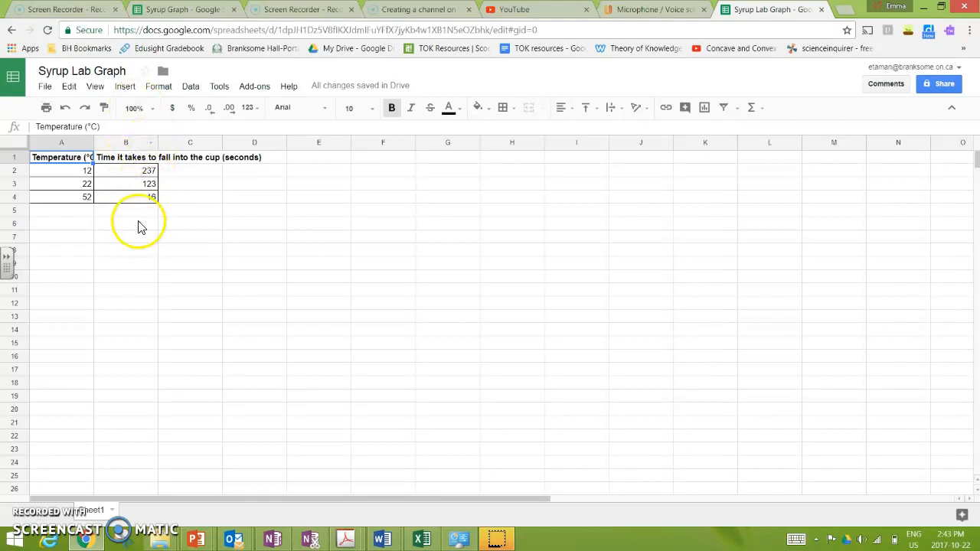
click(85, 174)
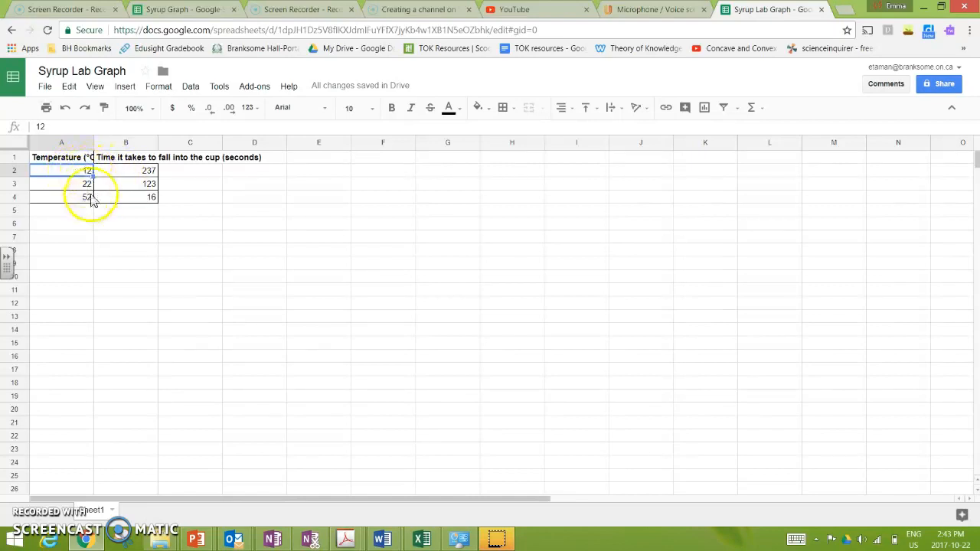
click(84, 160)
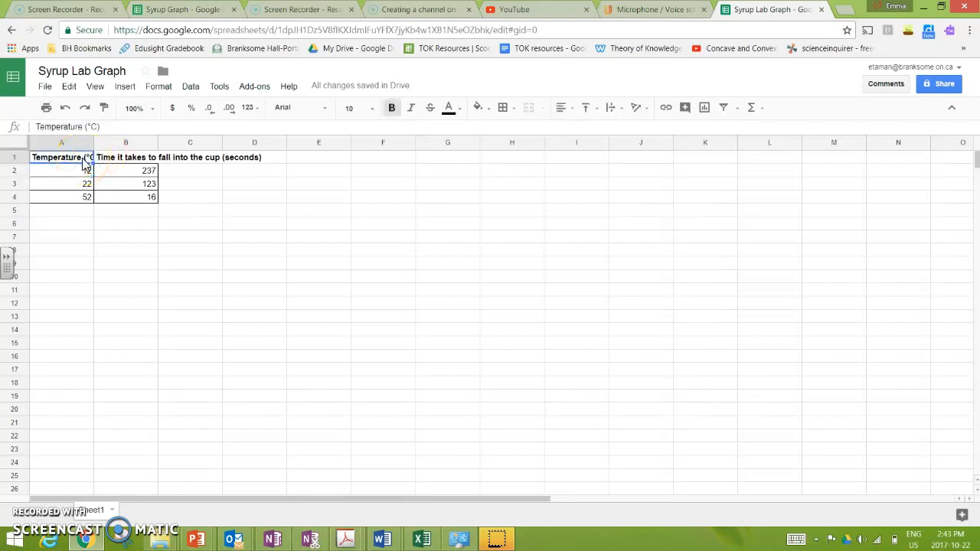
drag(84, 162, 125, 200)
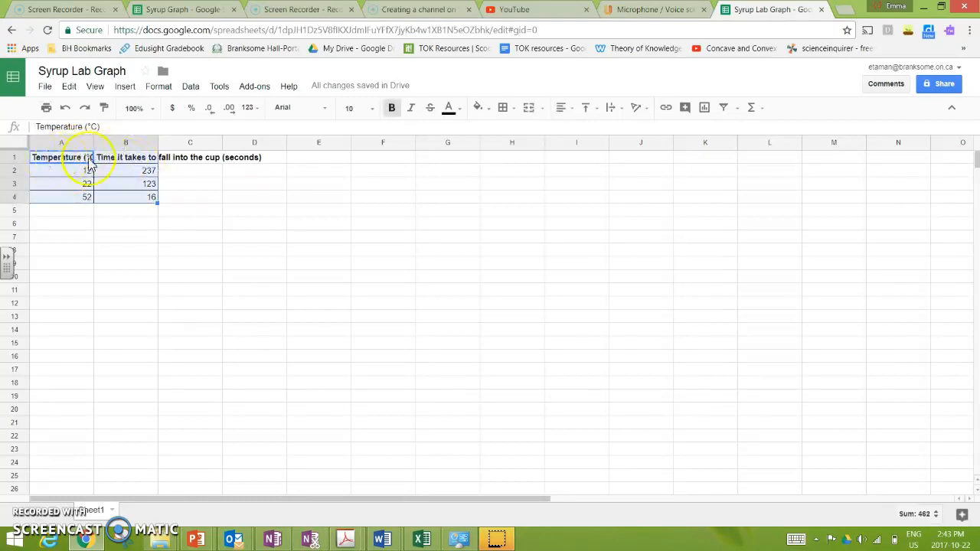
click(126, 87)
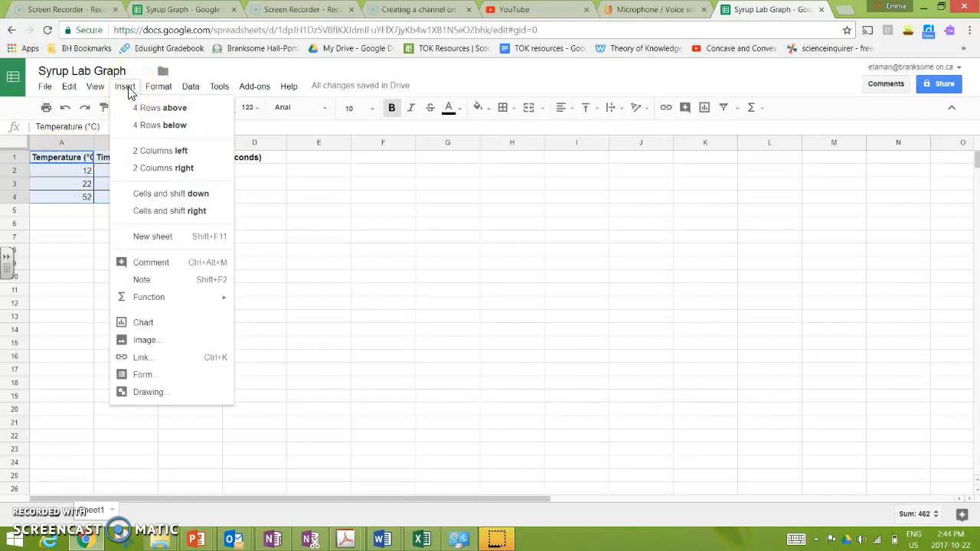
click(140, 325)
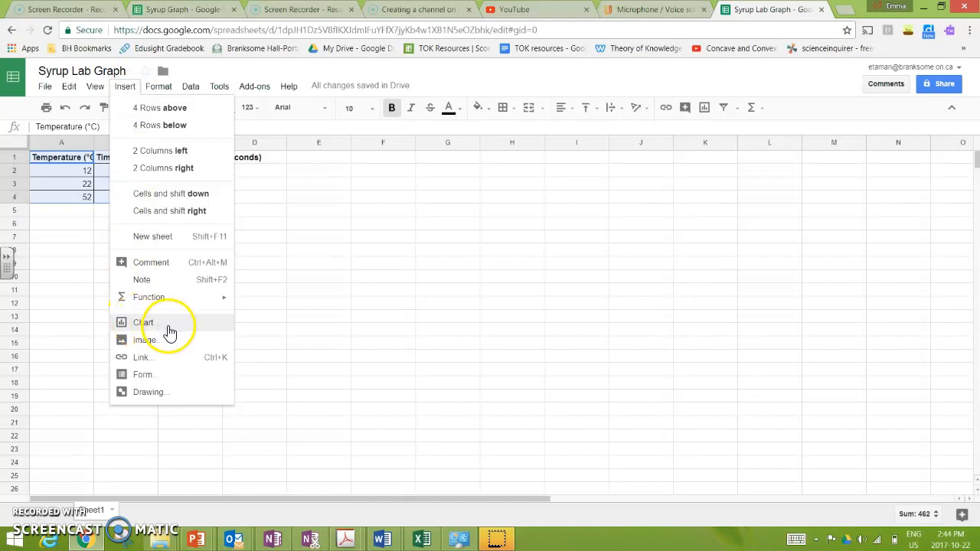
click(170, 331)
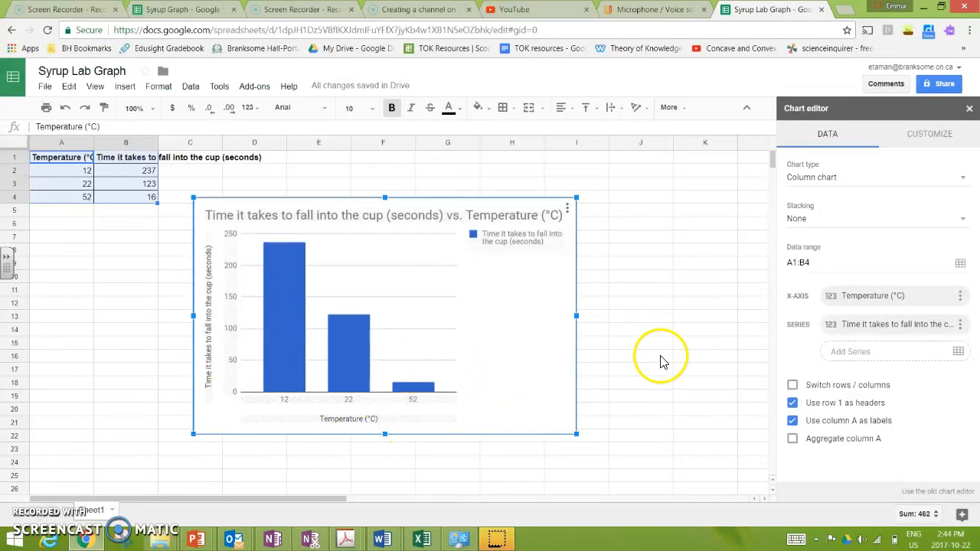
- Change the column chart to a scatter chart and check its horizontal and vertical axis title settings
click(965, 180)
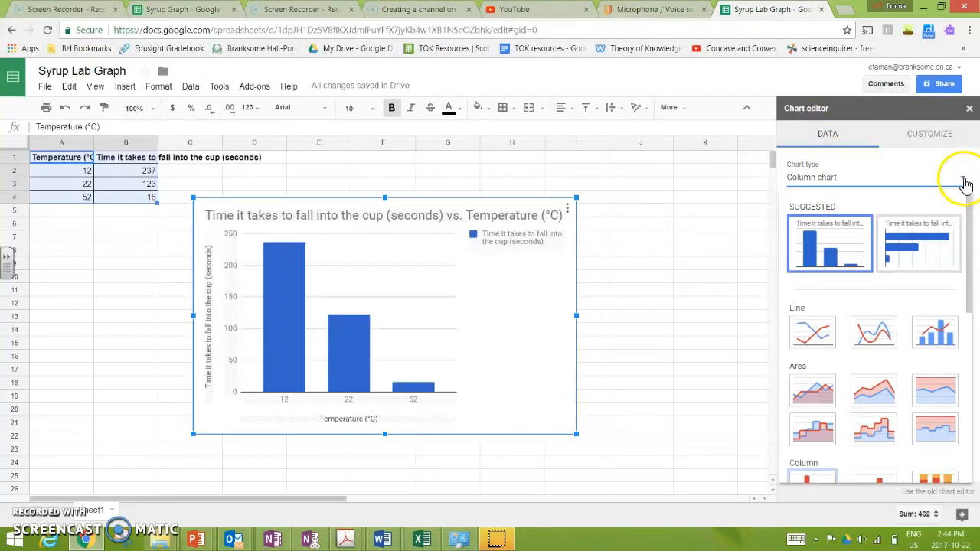
drag(969, 214, 969, 348)
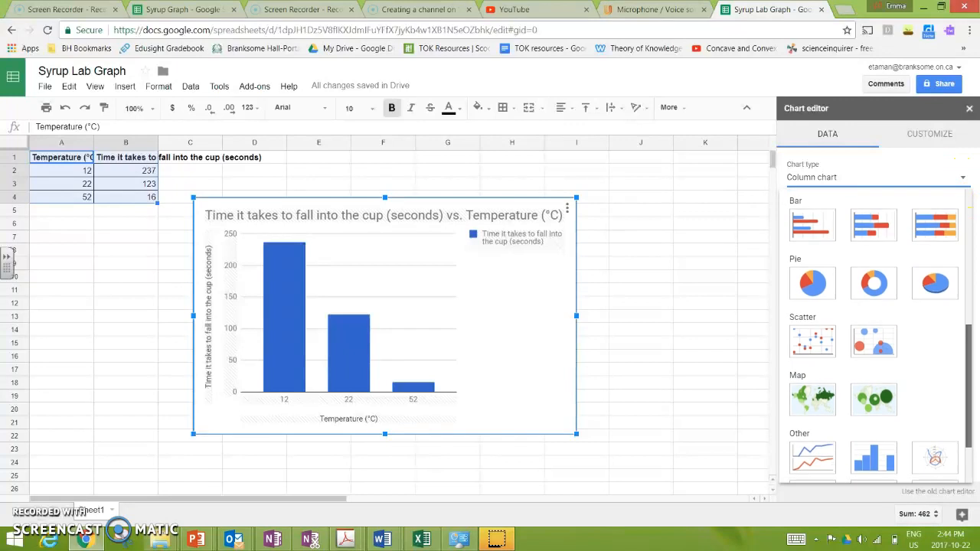
click(812, 343)
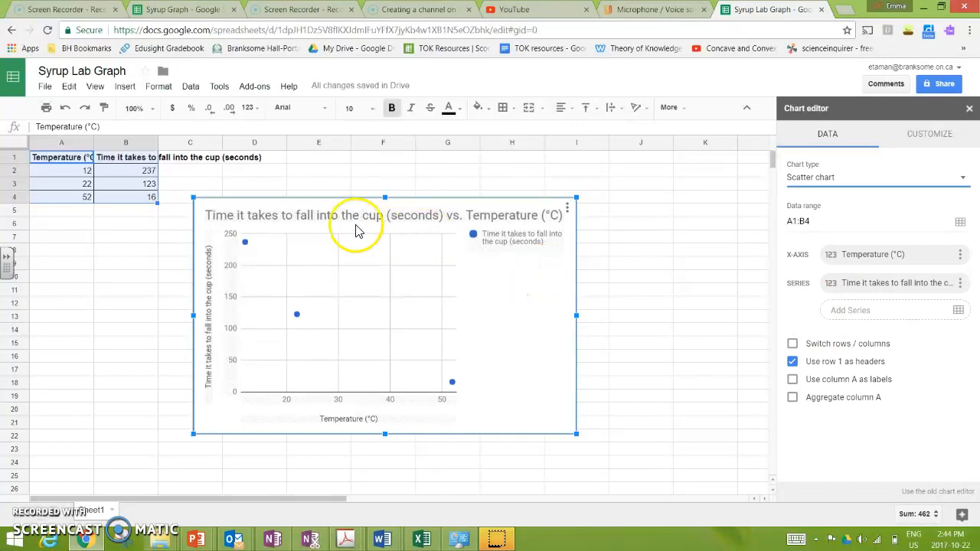
click(385, 421)
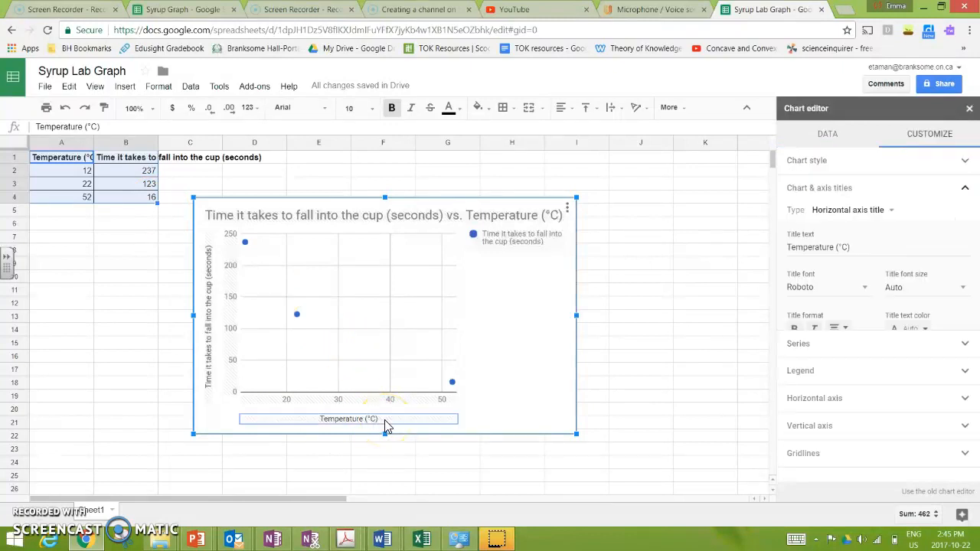
click(861, 247)
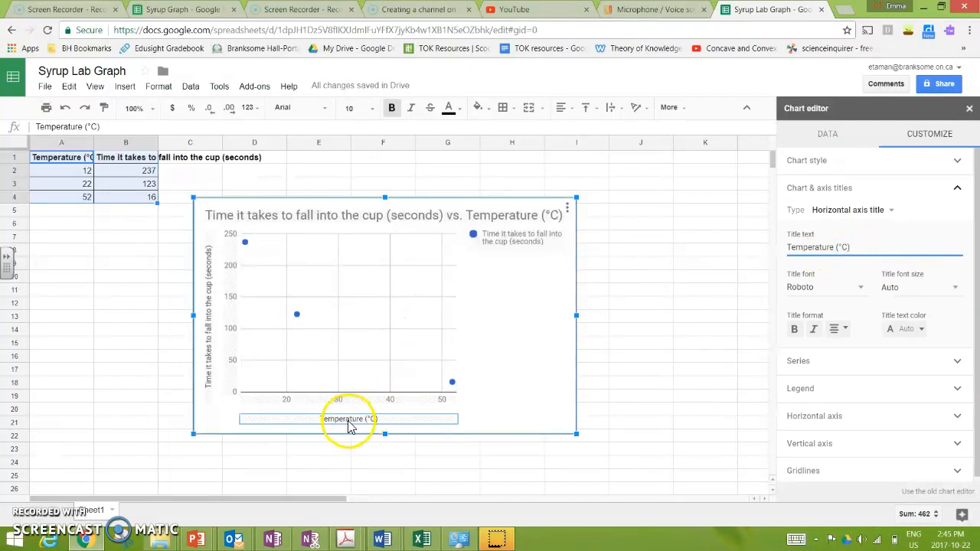
click(209, 320)
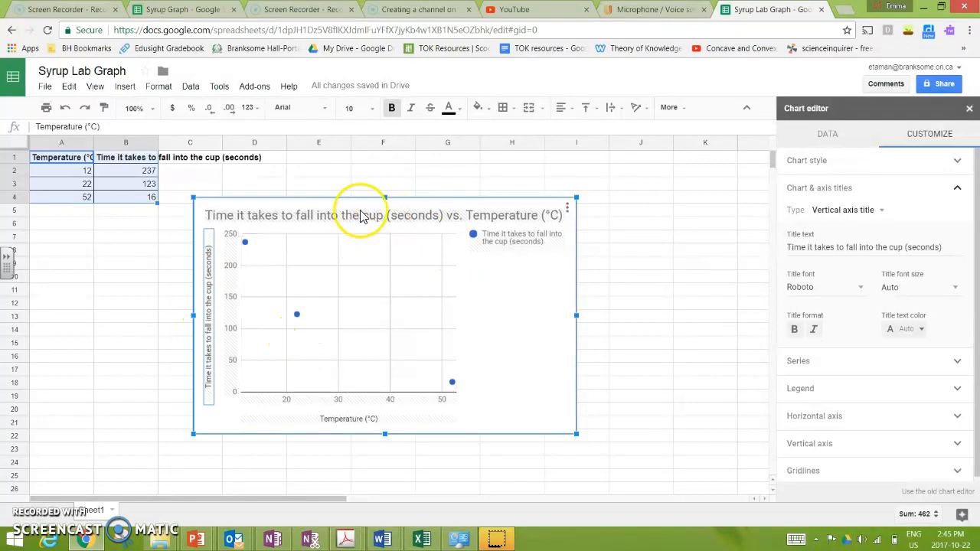
- Reorder the chart title to read "Temperature (°C) vs. Time it takes to fall into the cup (seconds)"
click(481, 222)
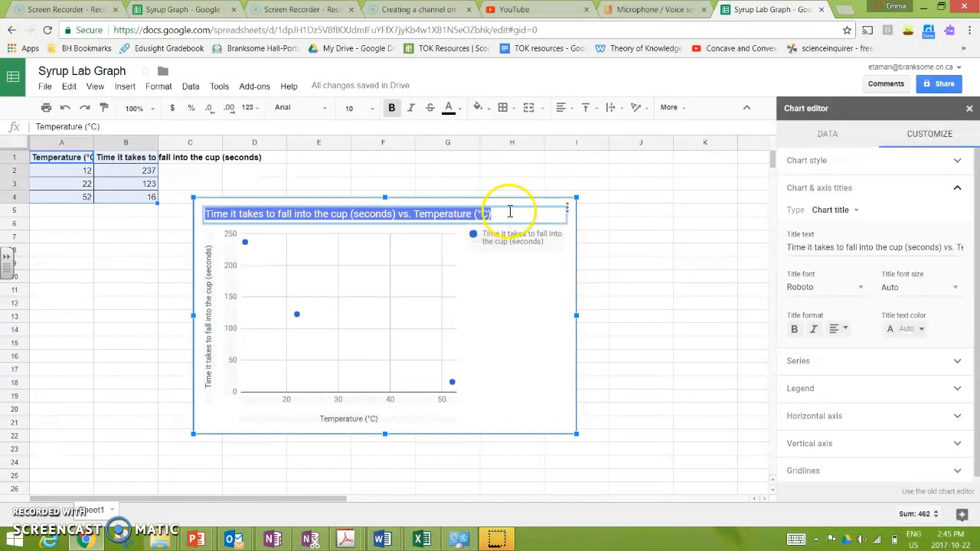
click(506, 214)
drag(506, 214, 417, 215)
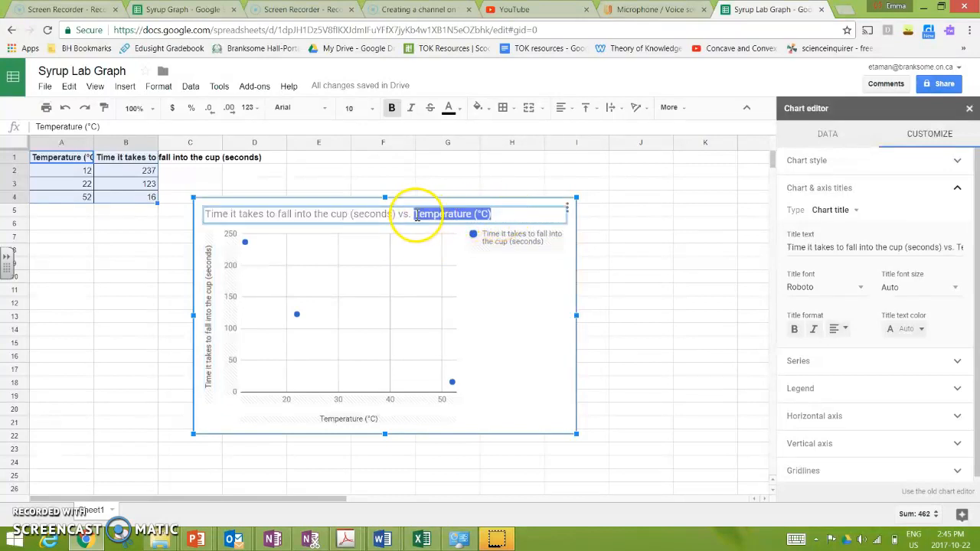
click(417, 215)
drag(441, 214, 494, 215)
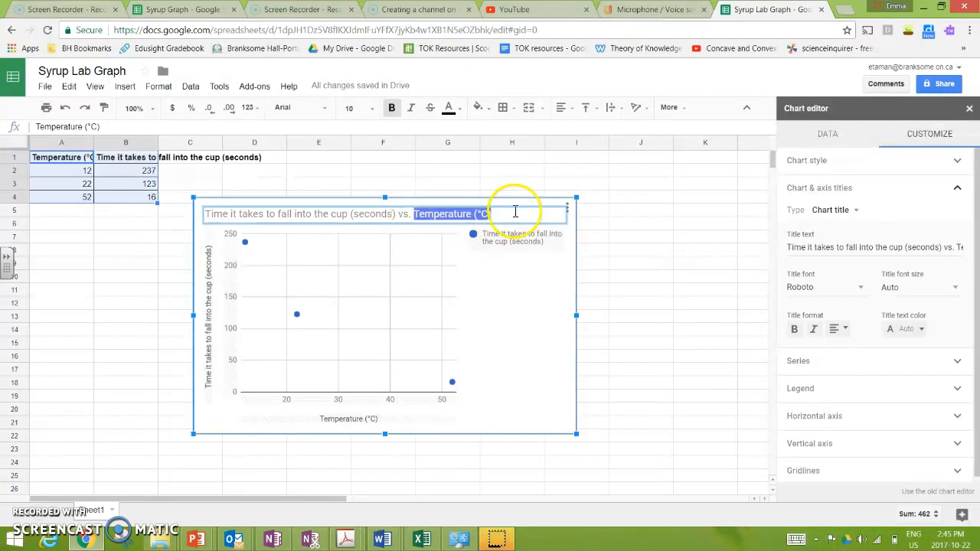
right_click(483, 220)
click(505, 225)
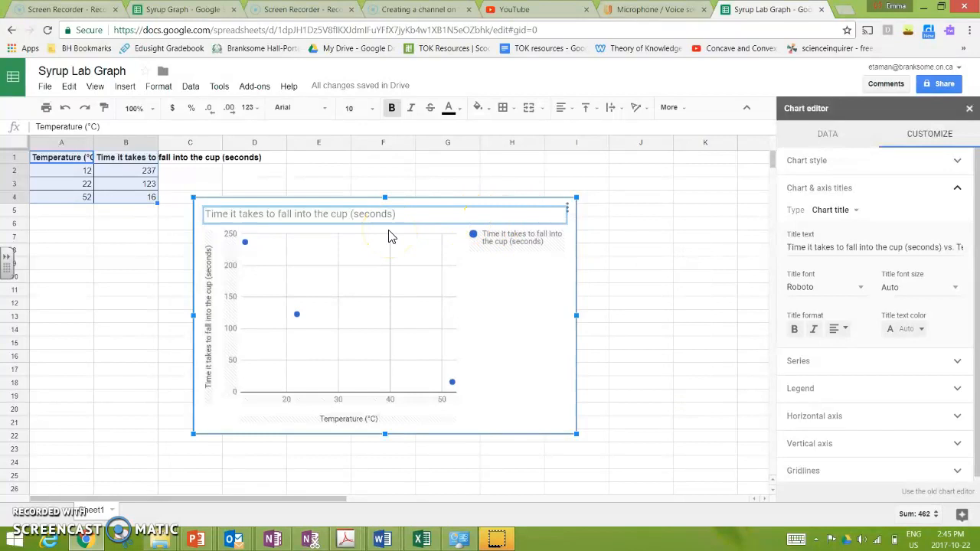
click(206, 216)
key(ctrl+v)
text(vs.)
- Insert "of the syrup" after "Temperature (°C)" in the chart title
drag(207, 214, 260, 210)
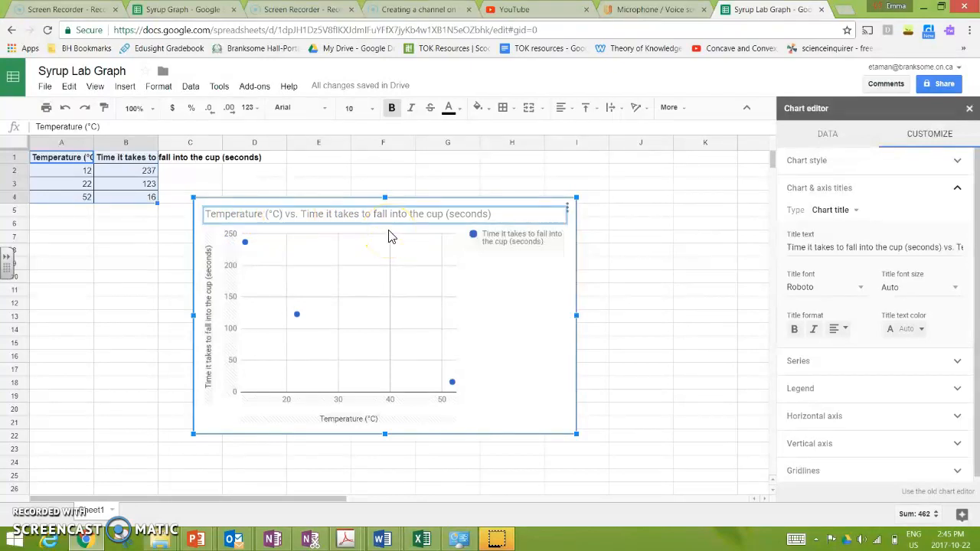
text(of the)
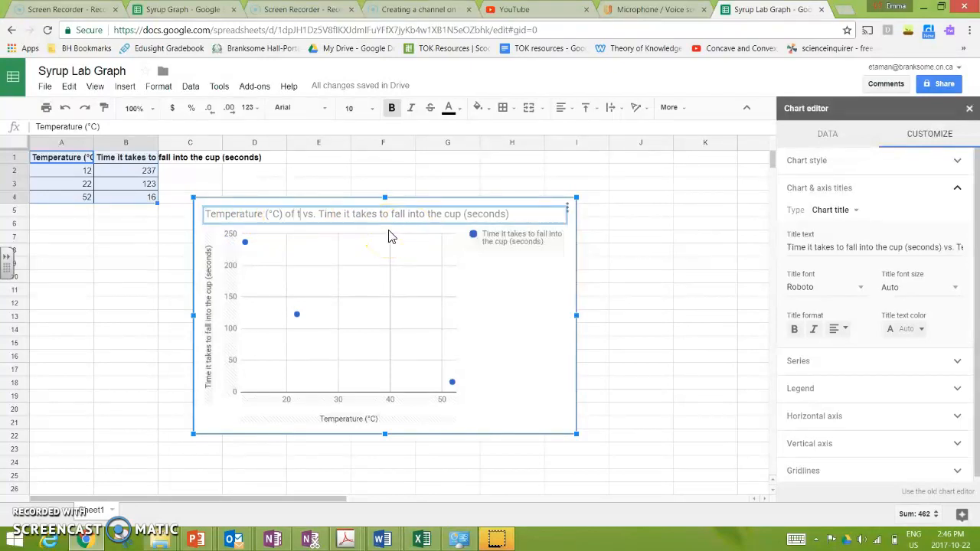
text(syrup)
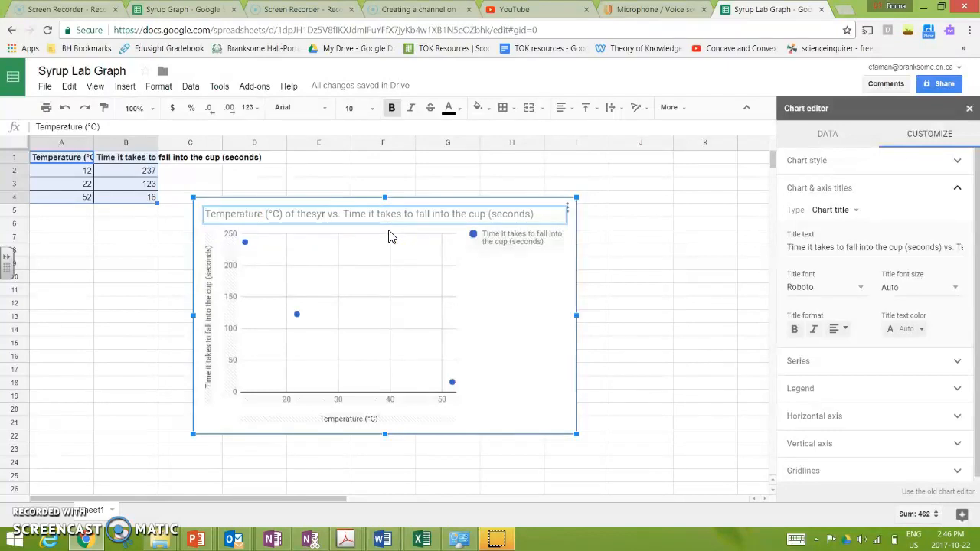
key(BackSpace)
key(BackSpace)
key(BackSpace)
key(BackSpace)
key(BackSpace)
text(sy)
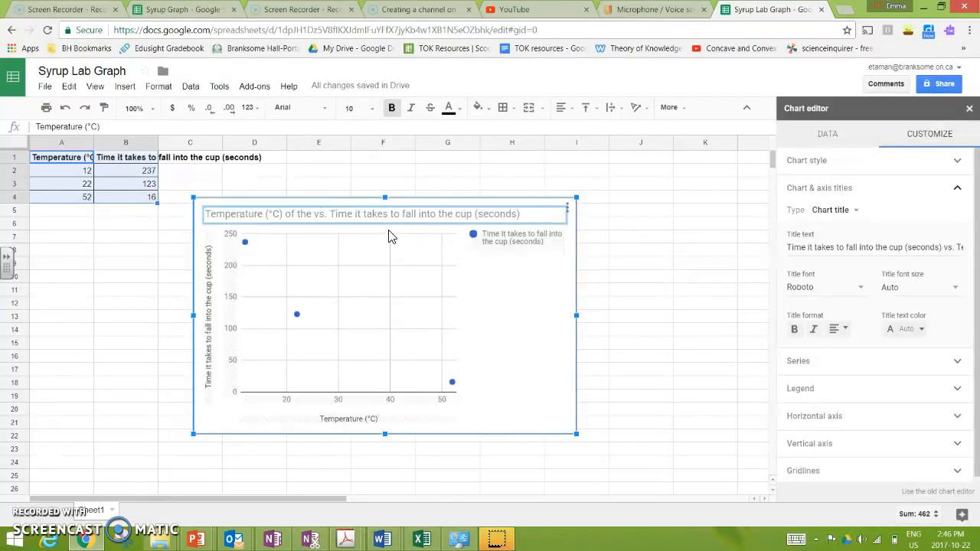
text(rup)
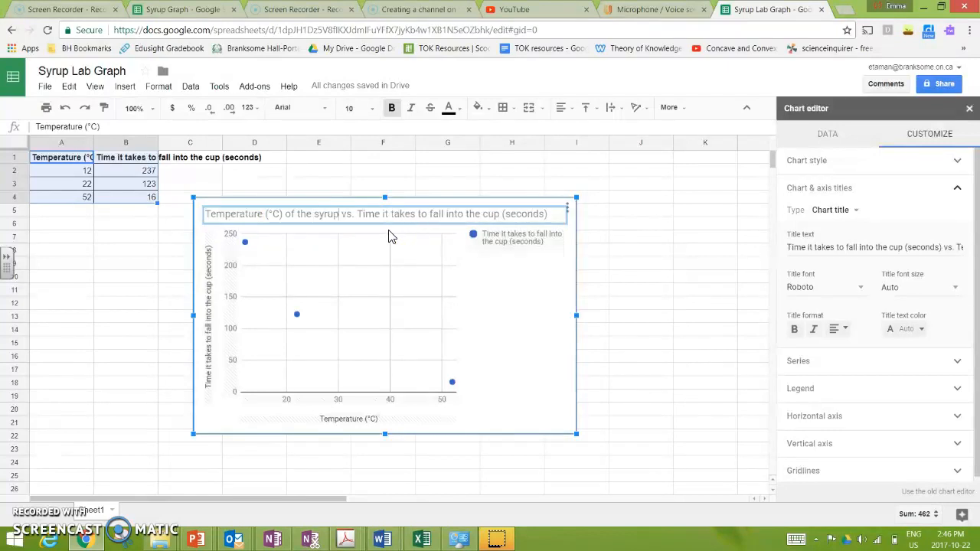
- Replace "Time" with "the time" in the chart title and finish editing it
click(364, 213)
key(BackSpace)
text(the t)
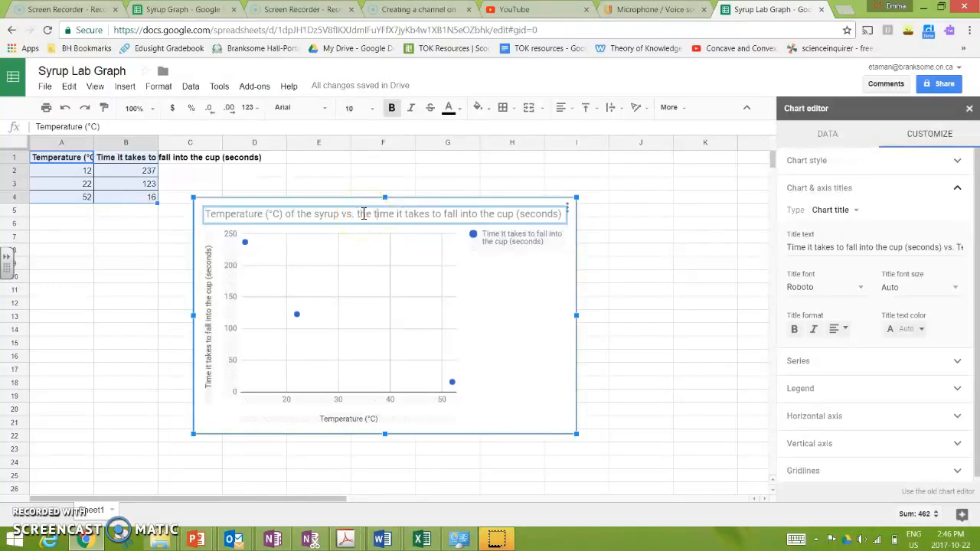
click(499, 282)
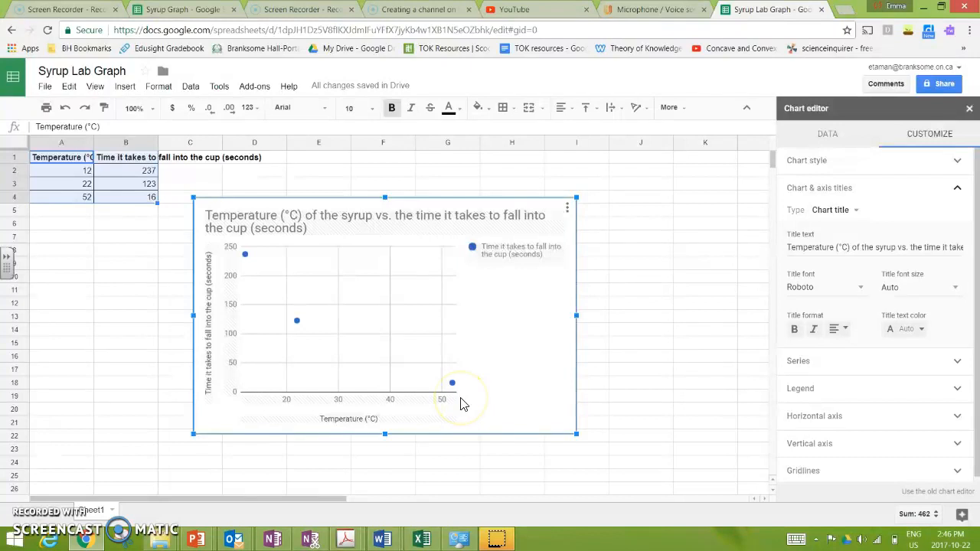
- Add a trendline to the chart's time series
click(955, 366)
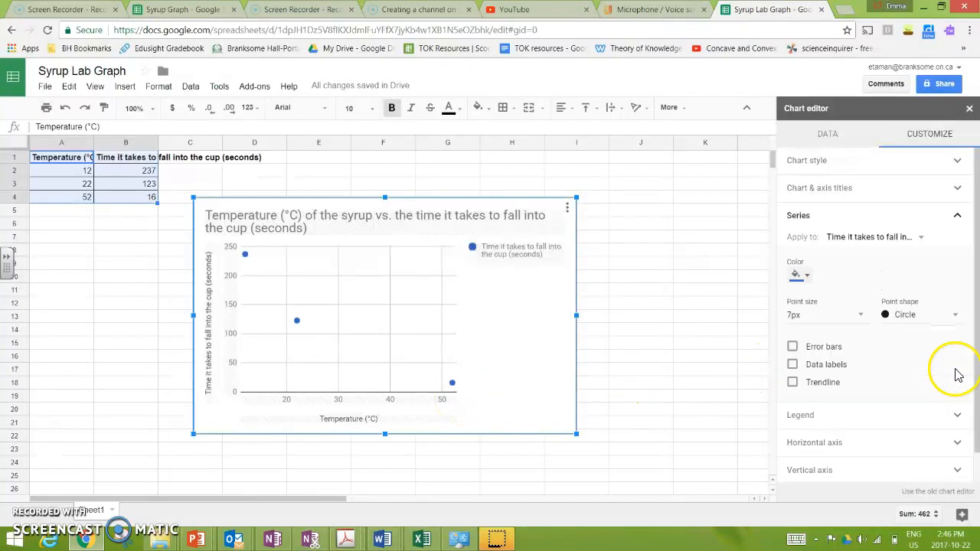
click(794, 385)
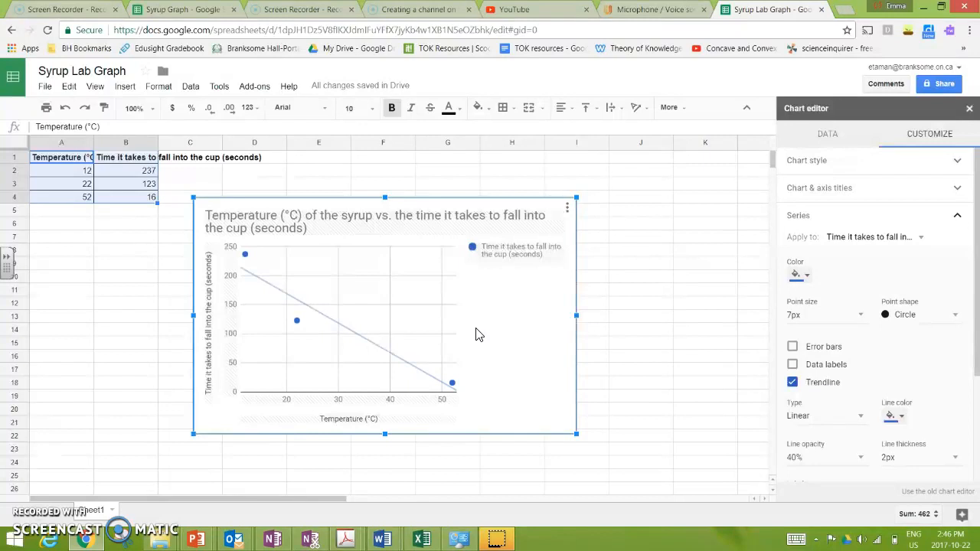
- Download the spreadsheet as a Microsoft Excel (.xlsx) file and open the downloaded file in Excel
click(46, 88)
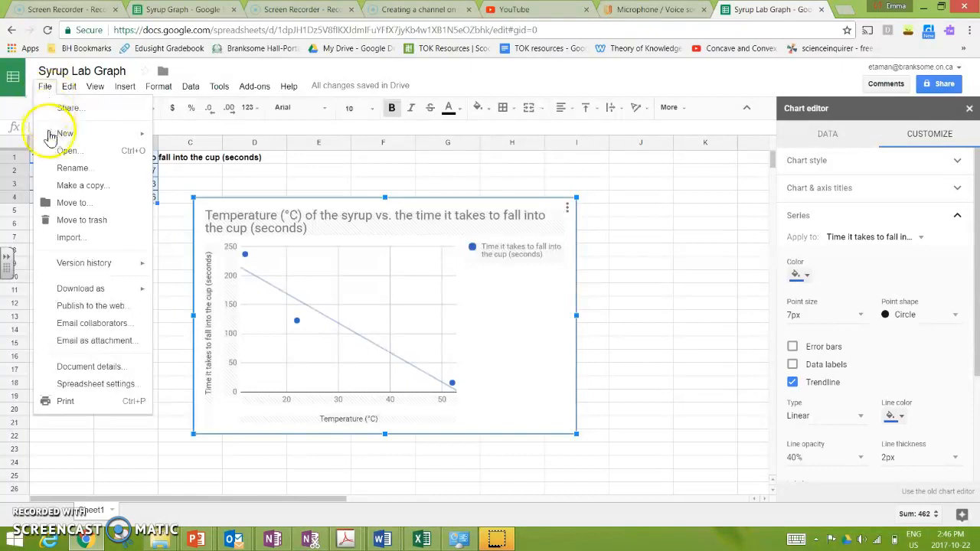
mouse_move(77, 296)
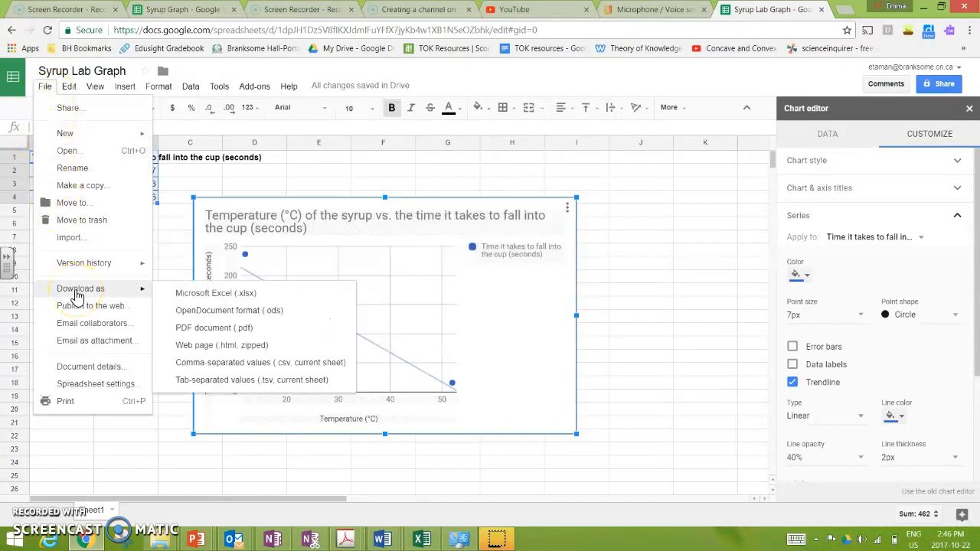
click(172, 297)
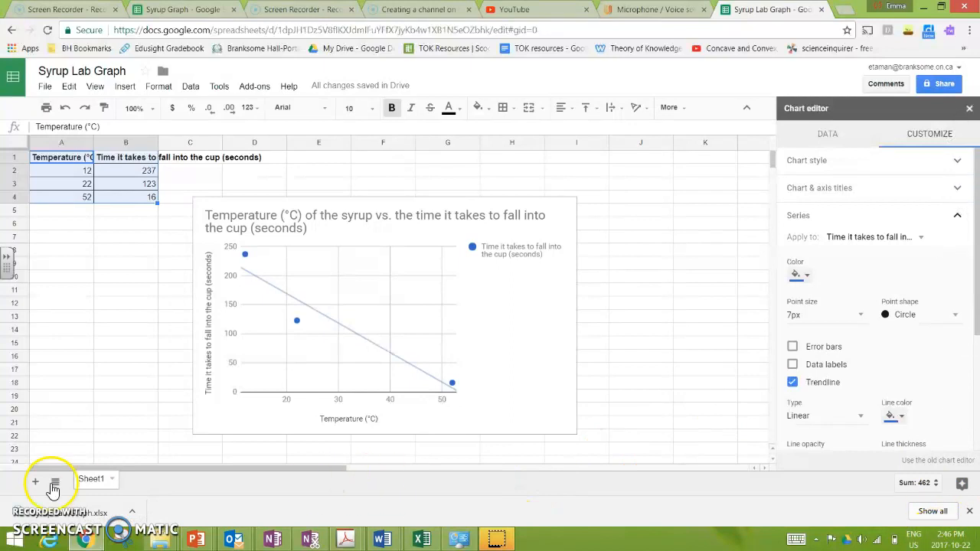
click(78, 519)
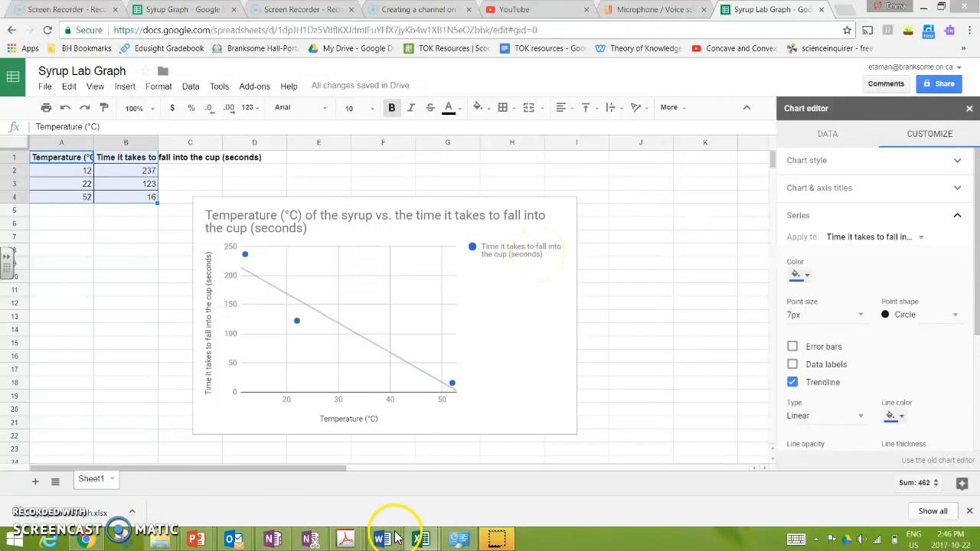
click(420, 539)
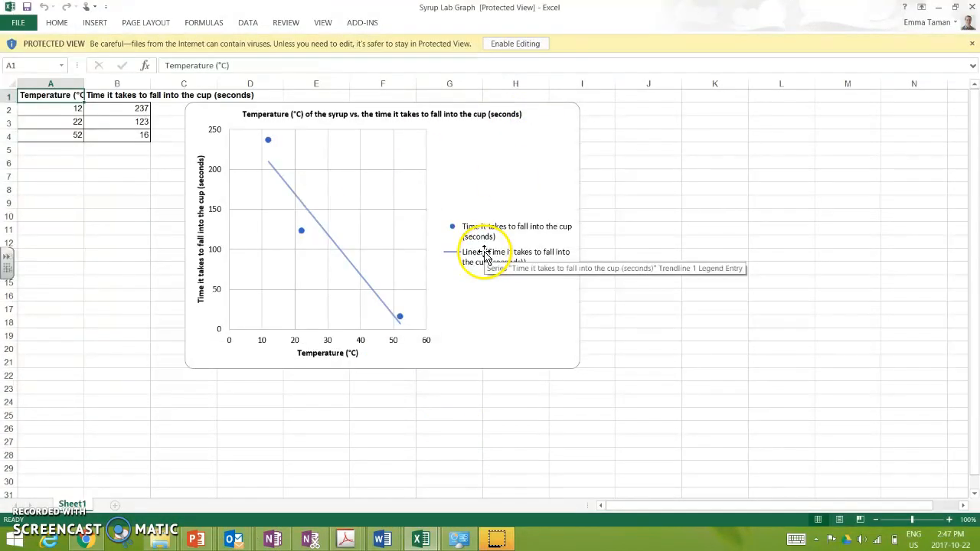
- Copy the whole scatter chart from the downloaded Syrup Lab Graph workbook
click(435, 180)
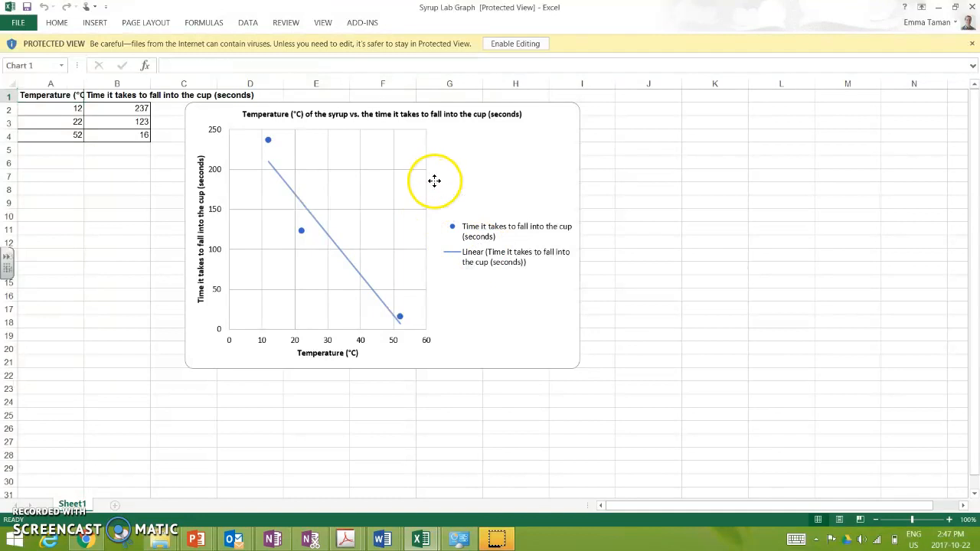
right_click(434, 182)
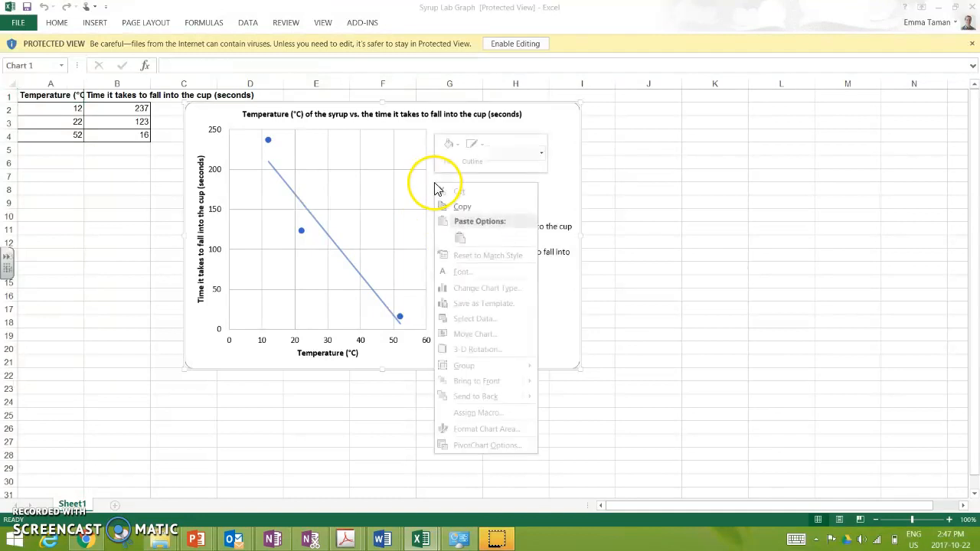
click(437, 203)
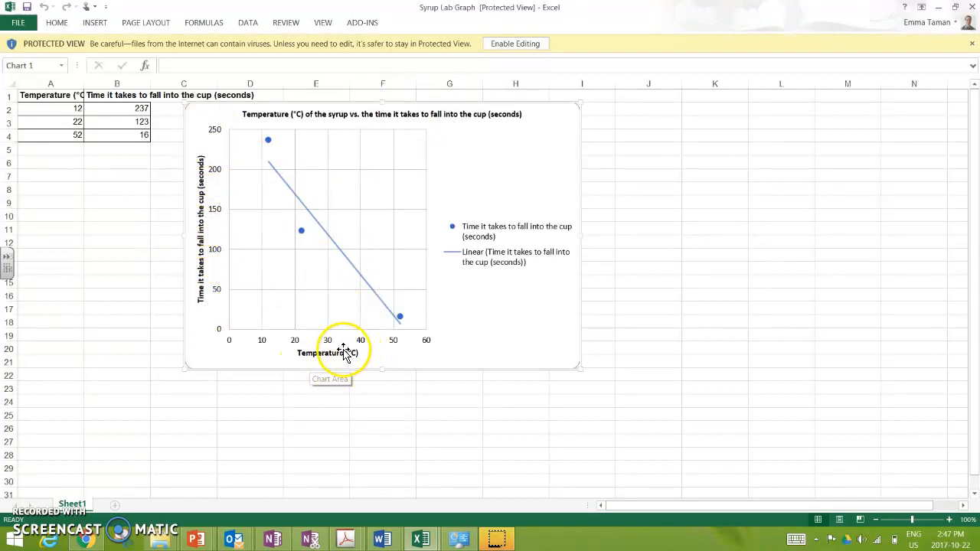
right_click(461, 204)
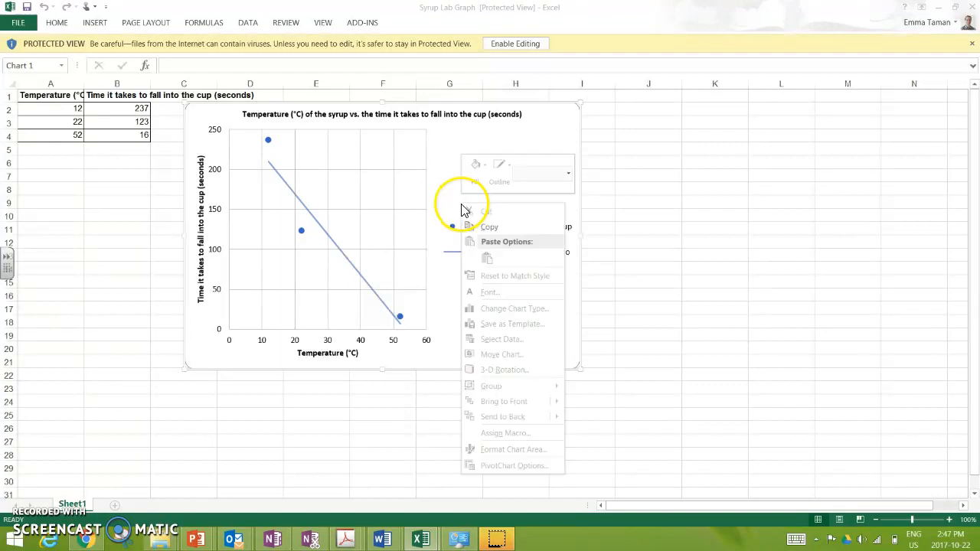
click(459, 225)
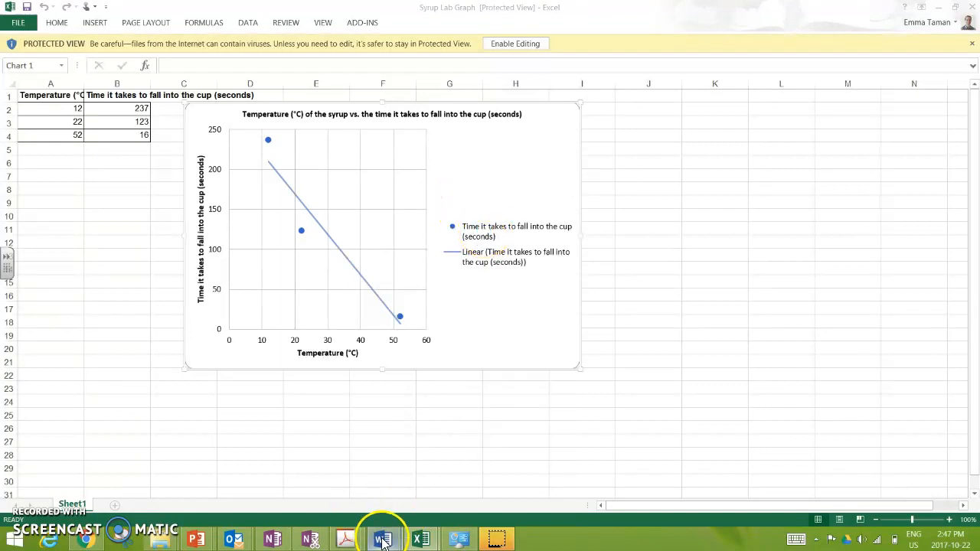
- Switch to the Flow Investigation Template document in Word and paste the chart under the Graph heading
mouse_move(381, 536)
click(565, 470)
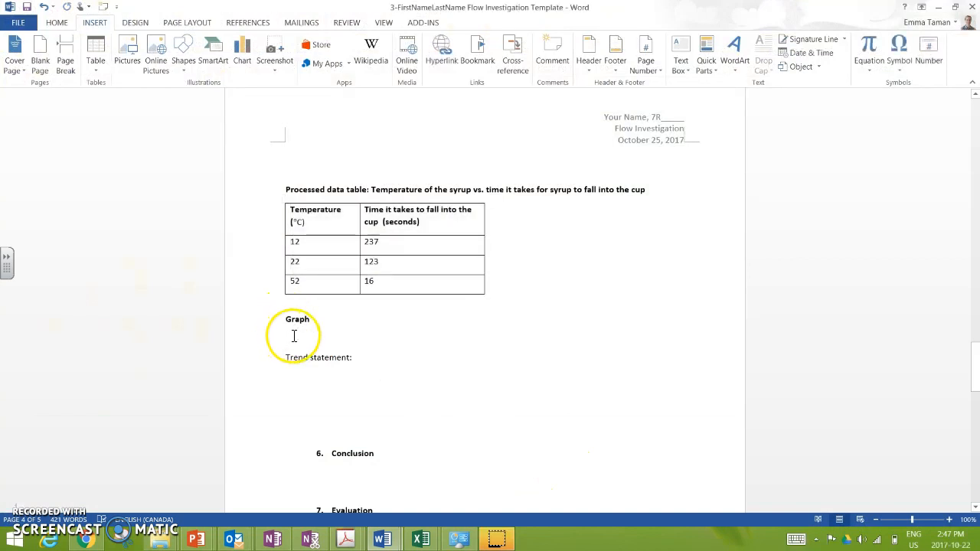
key(ctrl+v)
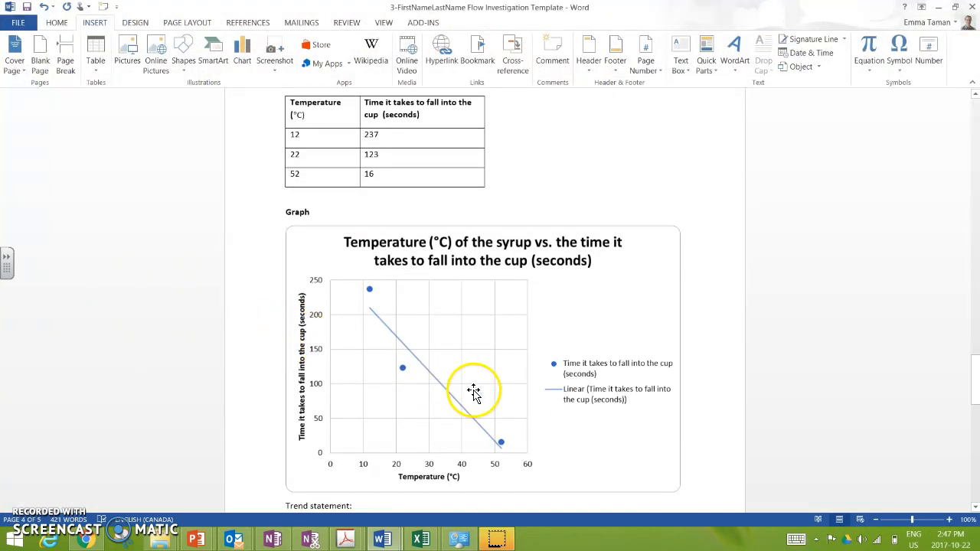
- Complete the trend statement with "As the temperature of the syrup increases the time it takes the syrup to reach the cup decreases."
drag(974, 373, 974, 385)
click(364, 456)
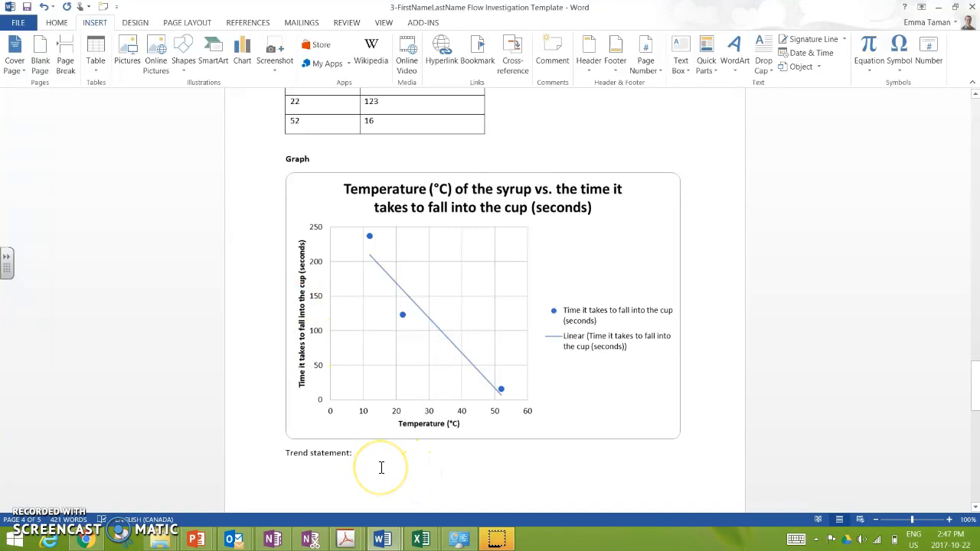
text(As the temper)
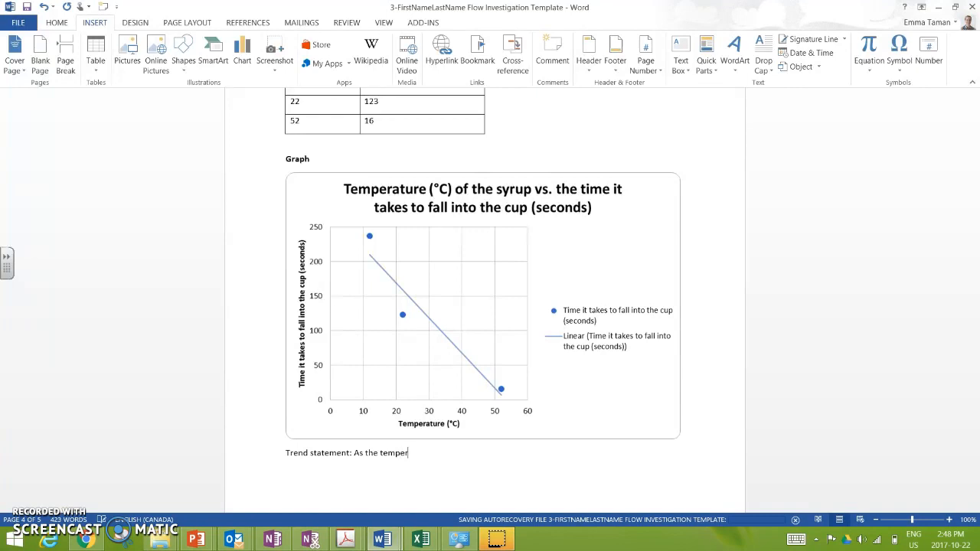
text(ature of the syrup increases)
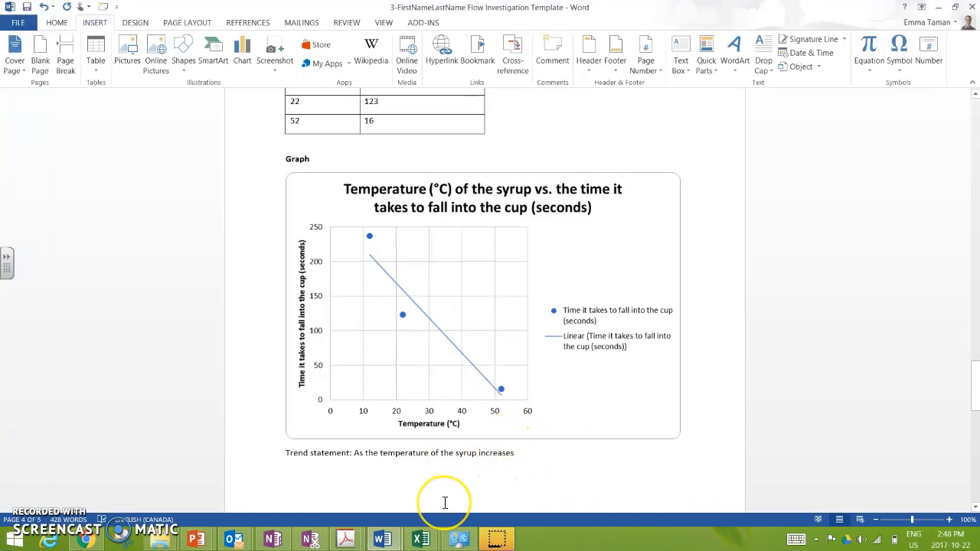
text(the time it takes the syrup to)
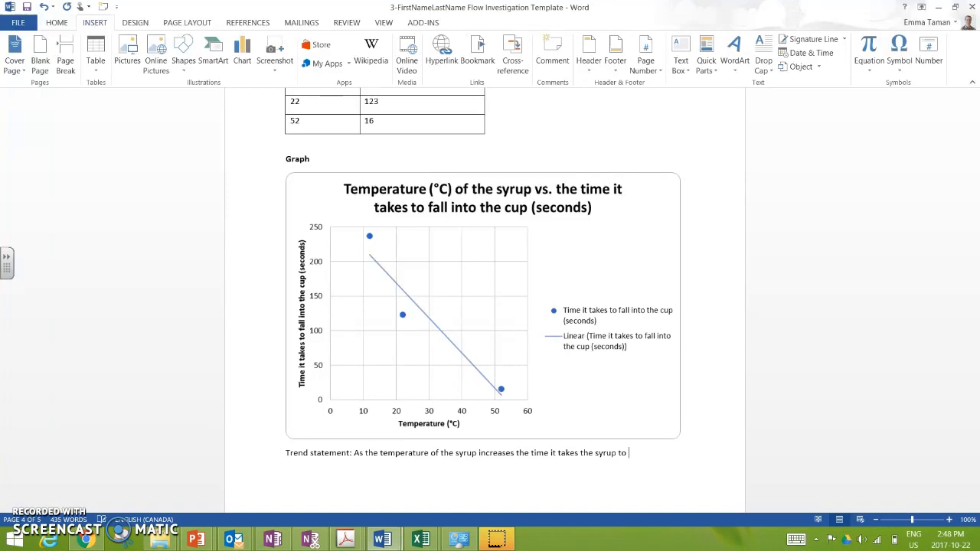
text(cup)
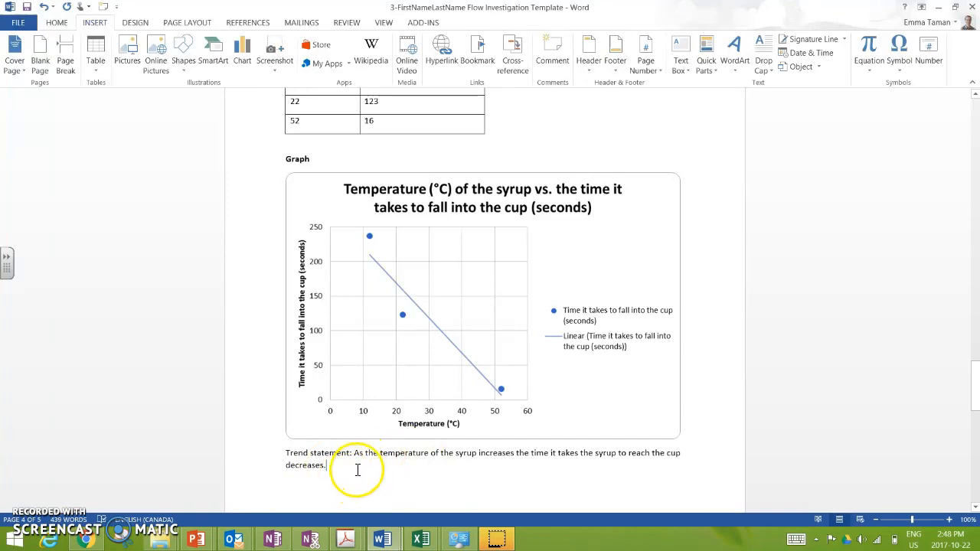
click(495, 545)
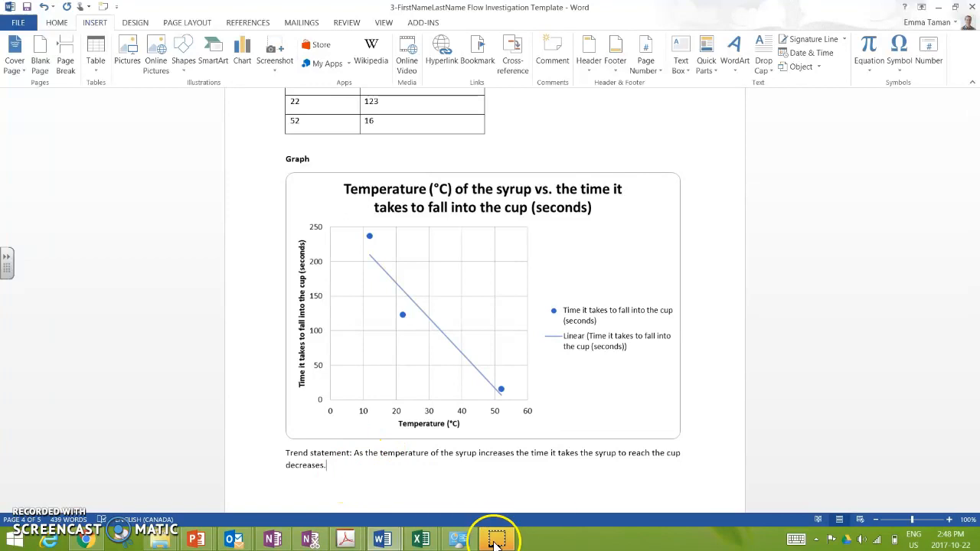